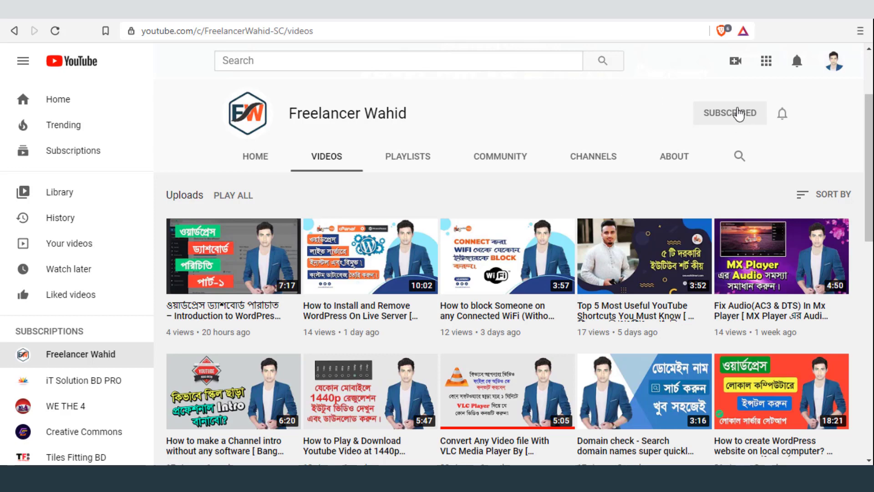
Step: Unsubscribe from the Freelancer Wahid channel, subscribe to it again, and open its notification options
click(738, 114)
click(499, 275)
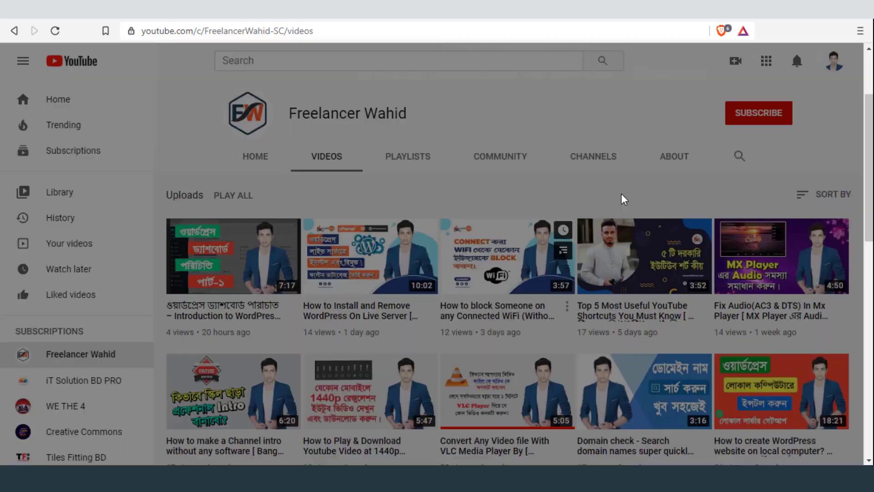
click(776, 115)
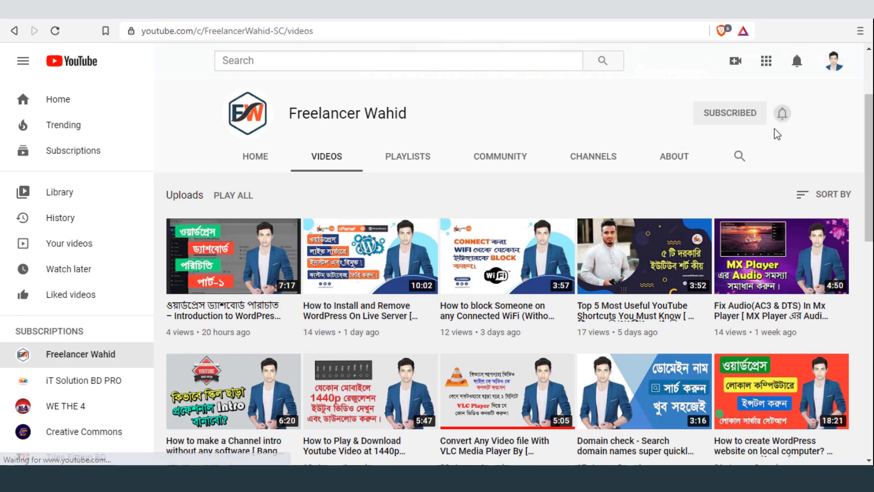
click(781, 115)
click(678, 108)
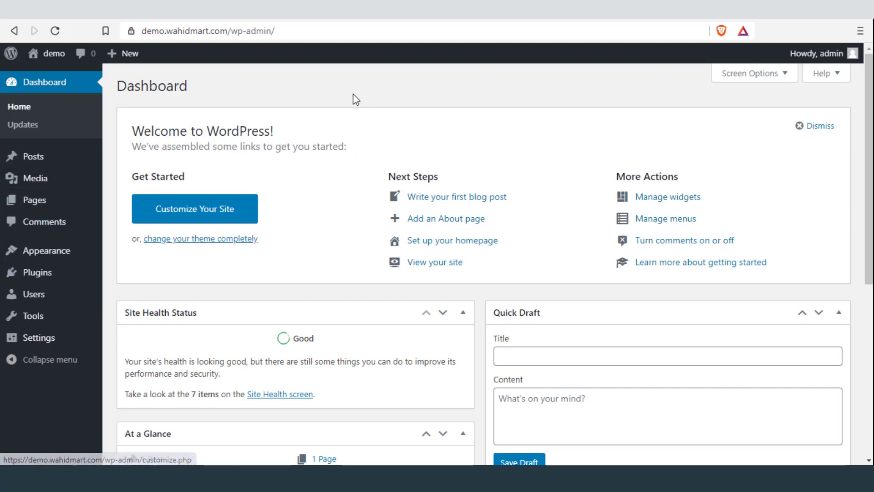
Step: Open the list of all posts from the WordPress dashboard in a new browser tab
mouse_move(37, 157)
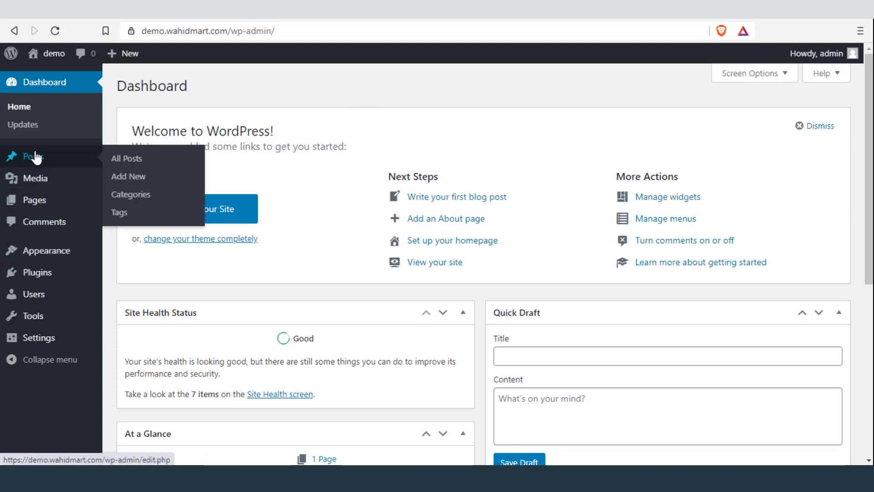
right_click(122, 161)
click(142, 170)
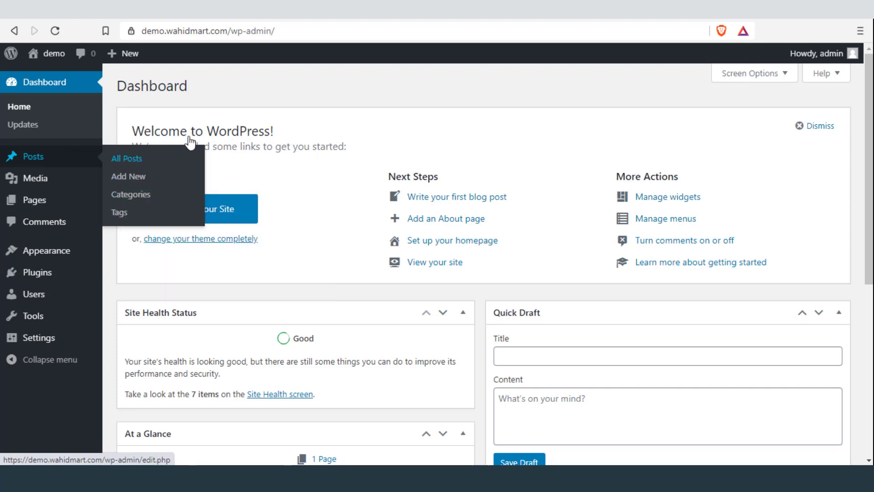
click(263, 9)
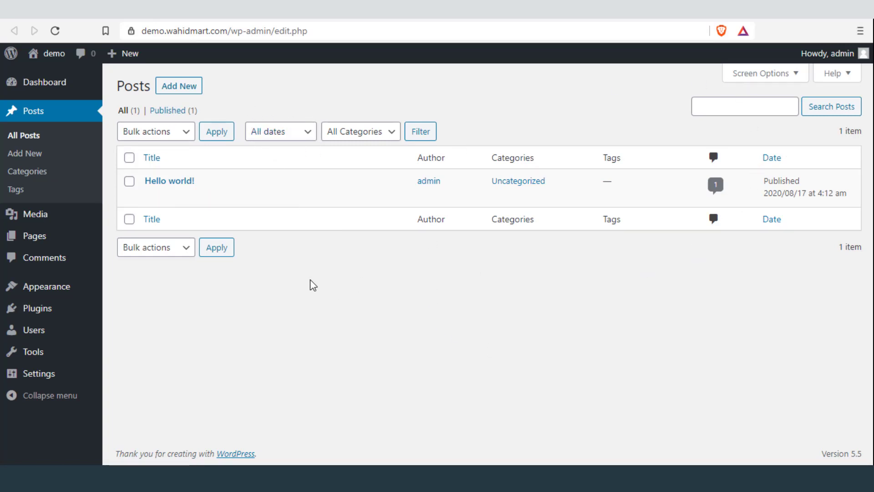
Step: View the published "Hello world!" post in a new tab, look through the page, and close it
mouse_move(204, 203)
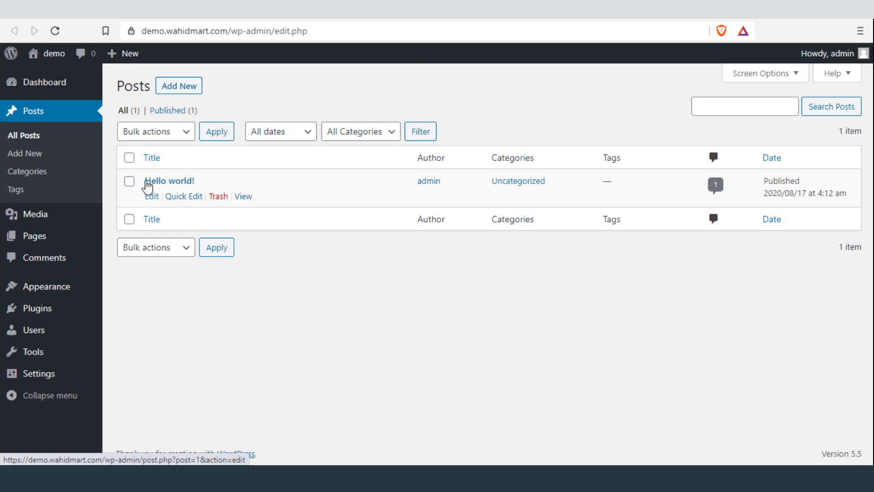
right_click(243, 196)
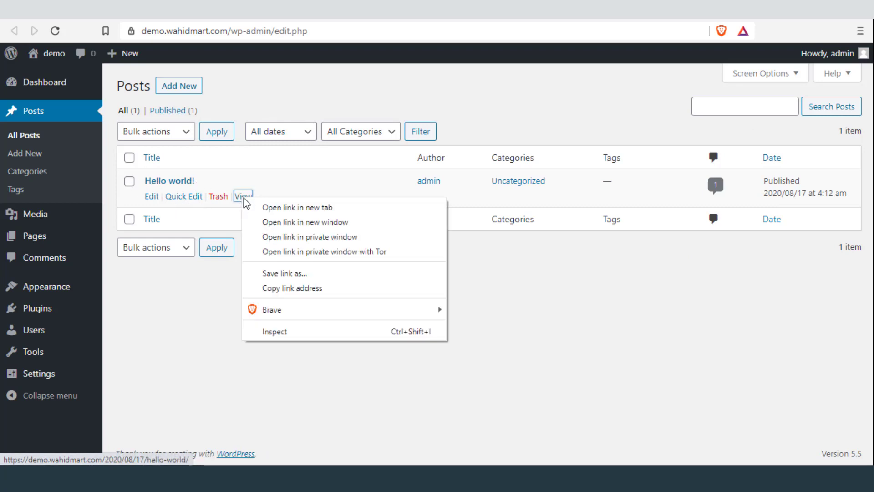
click(246, 206)
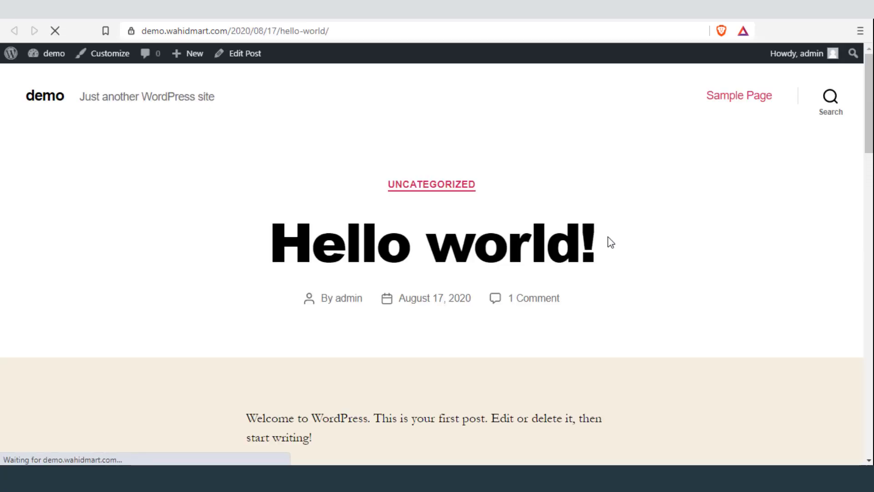
scroll(537, 282, down, 1)
scroll(431, 264, down, 4)
scroll(432, 264, up, 1)
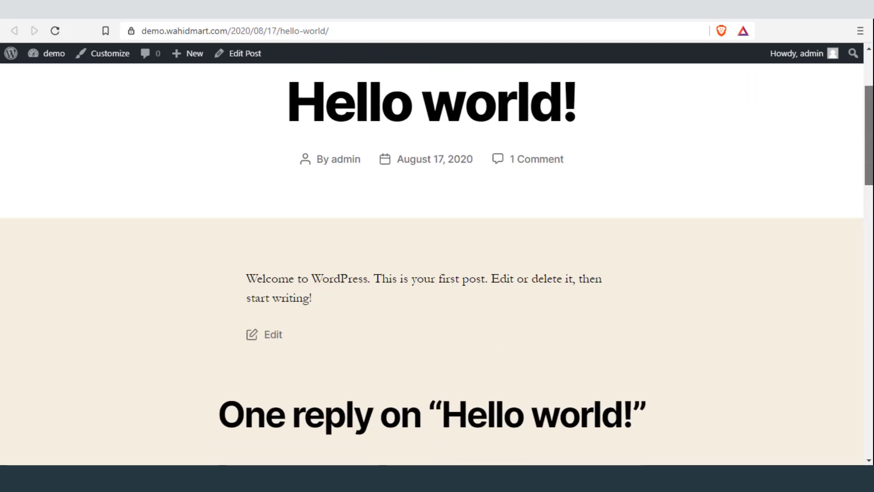
scroll(431, 264, down, 7)
scroll(431, 264, up, 10)
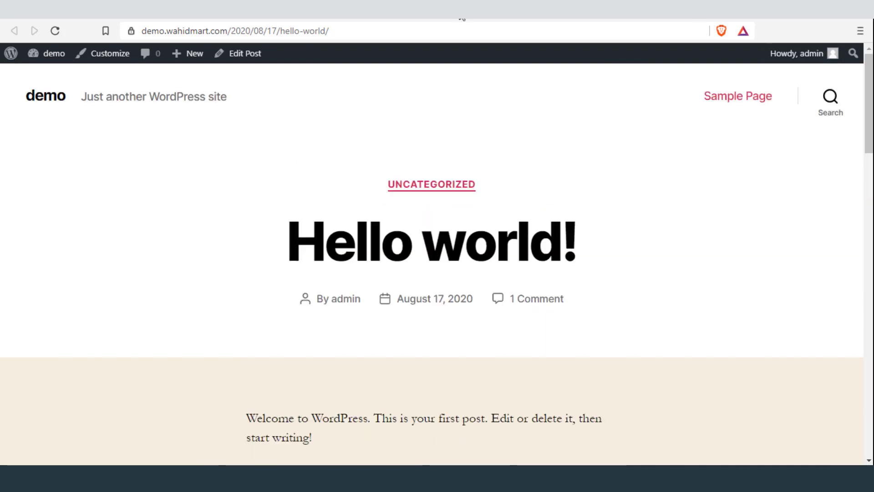
key(ctrl+w)
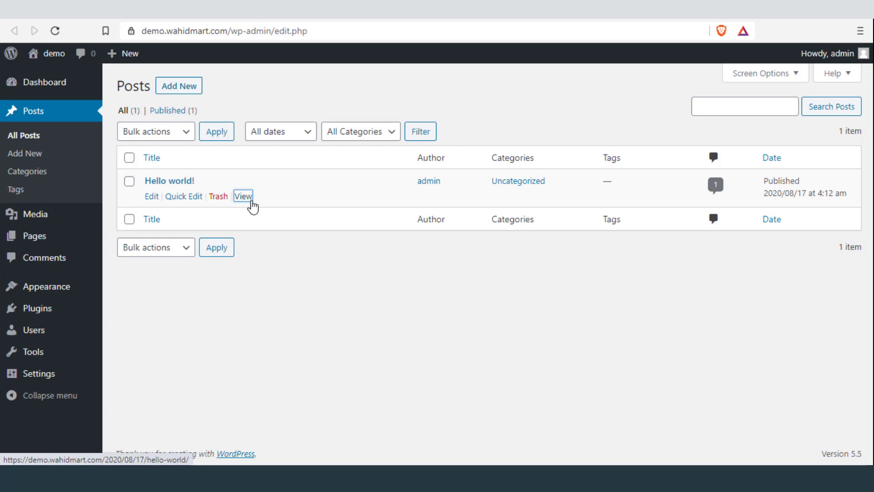
Step: Open the "Hello world!" post for editing in a new tab and dismiss the block editor welcome guide
right_click(153, 196)
key(Escape)
key(Return)
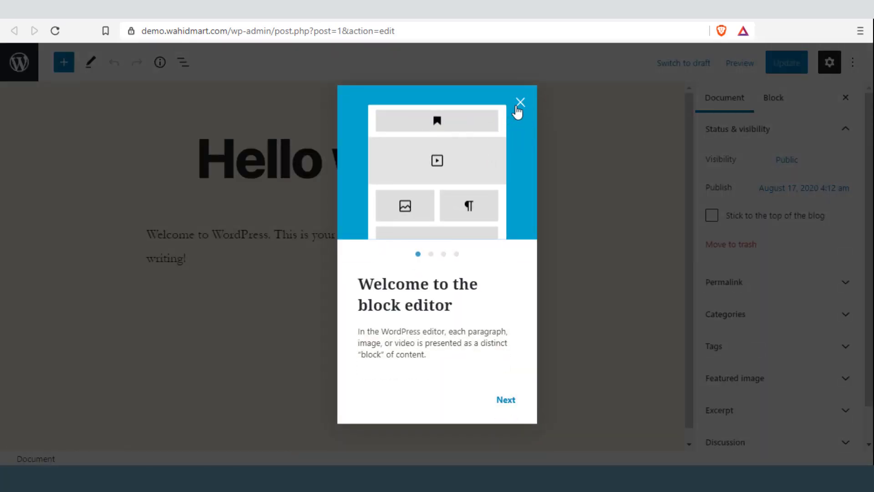
click(519, 103)
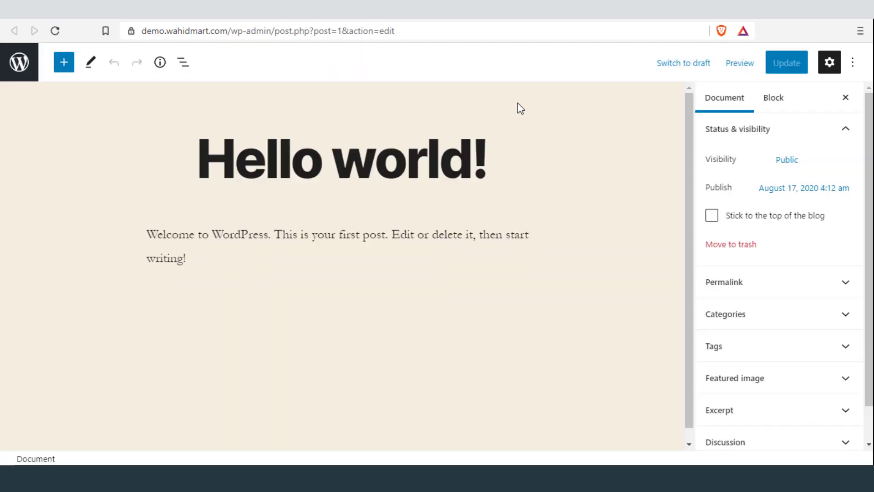
Step: Change the post title to "Welcome!"
click(211, 260)
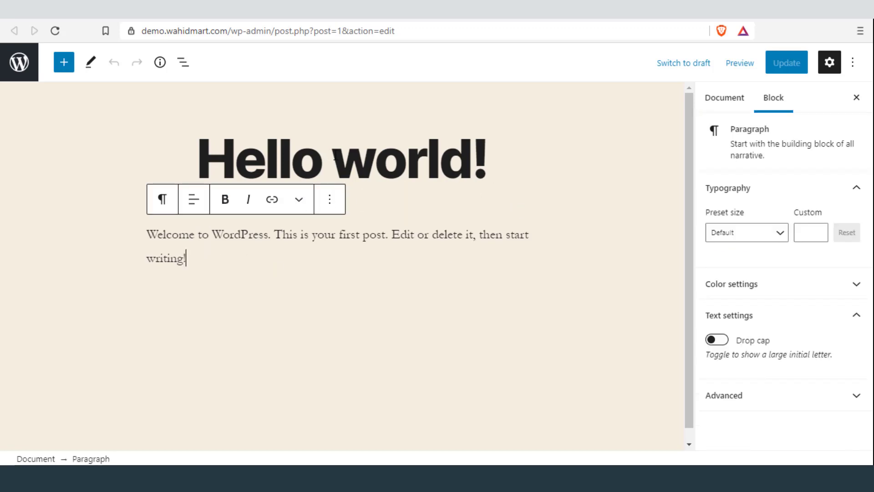
click(321, 156)
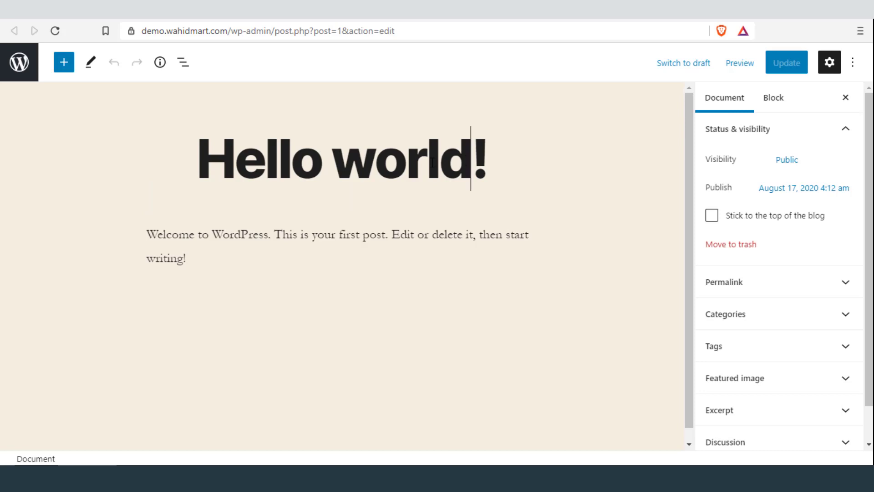
drag(471, 158, 204, 148)
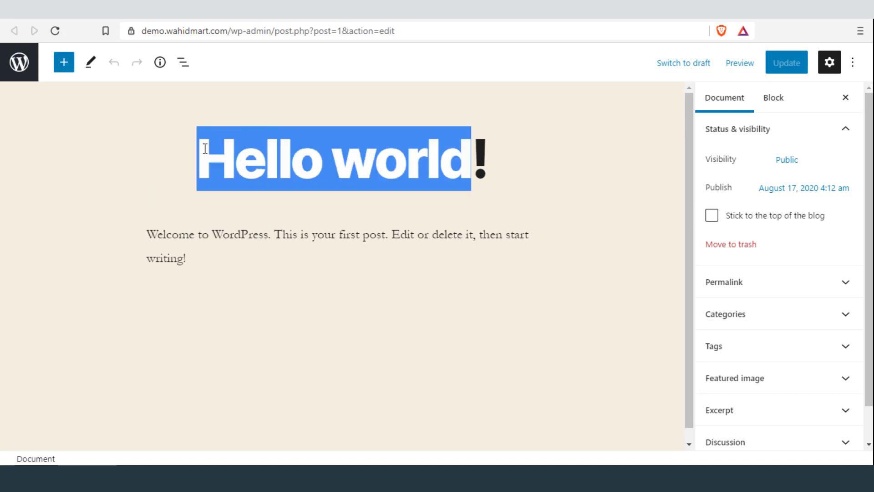
text(We)
text(lcom)
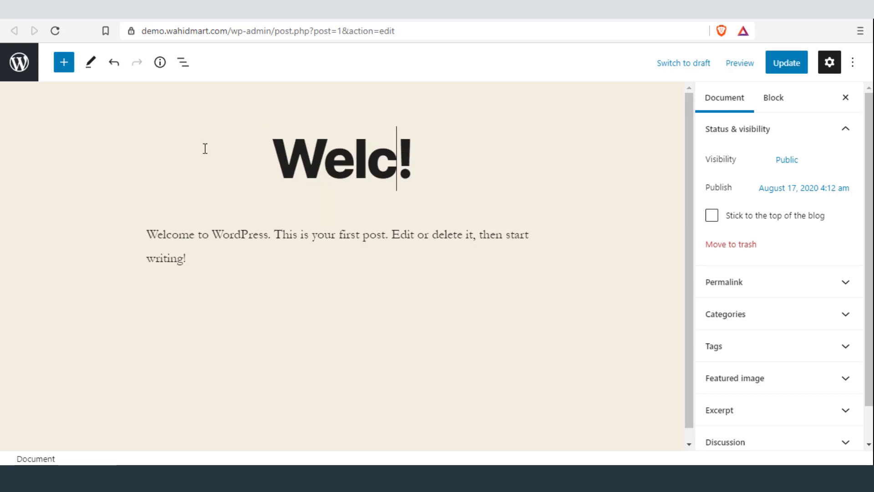
text(e)
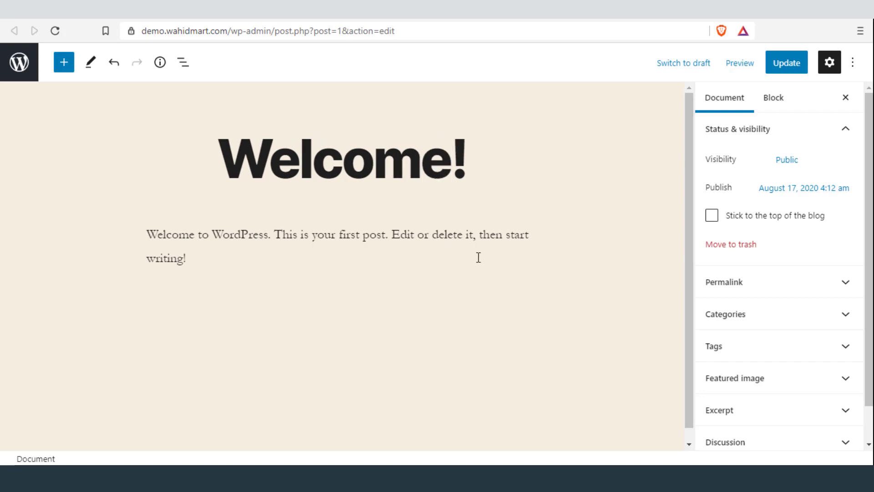
Step: Append "test tutorial." to the end of the post's paragraph and update the post
click(204, 253)
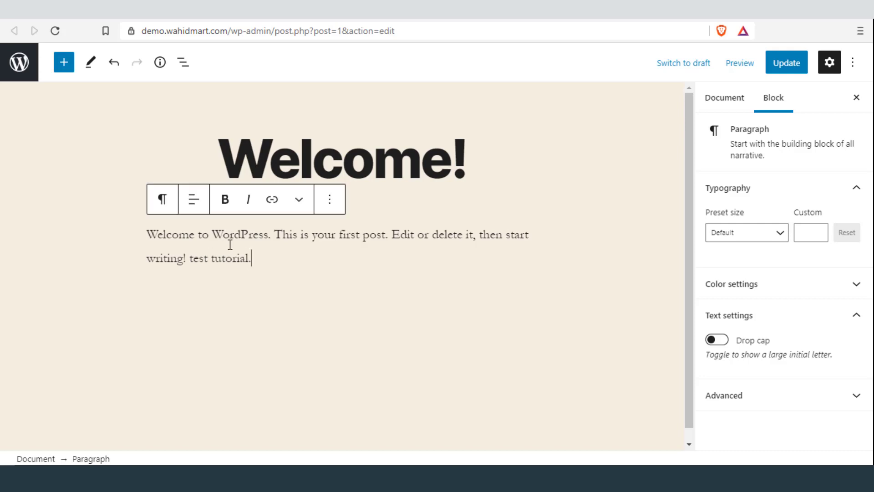
click(789, 71)
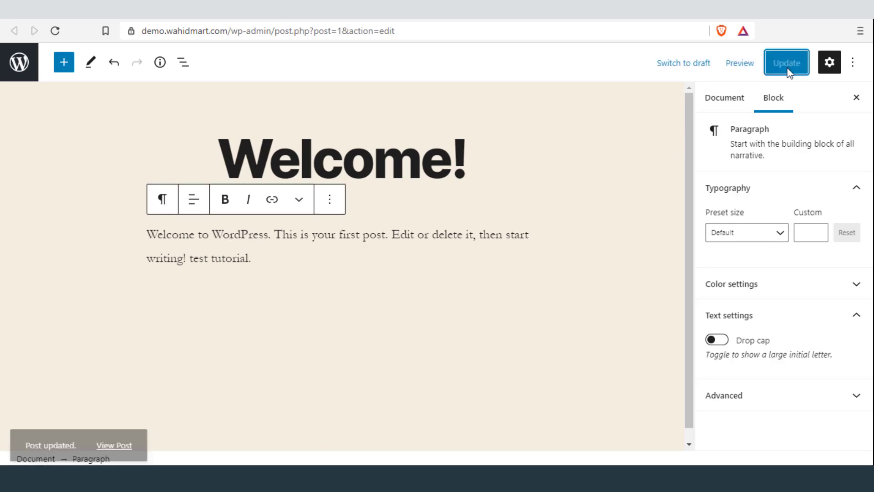
Step: View the updated post in a new tab and check its title and paragraph text
right_click(114, 430)
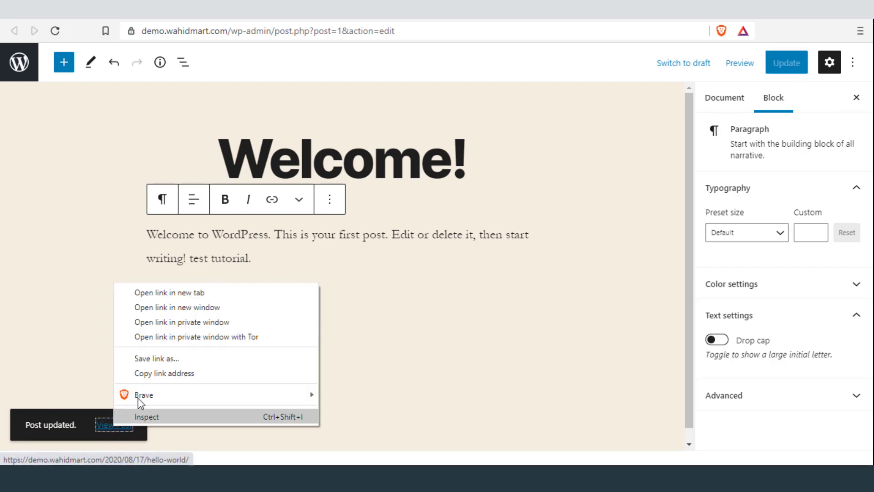
click(166, 304)
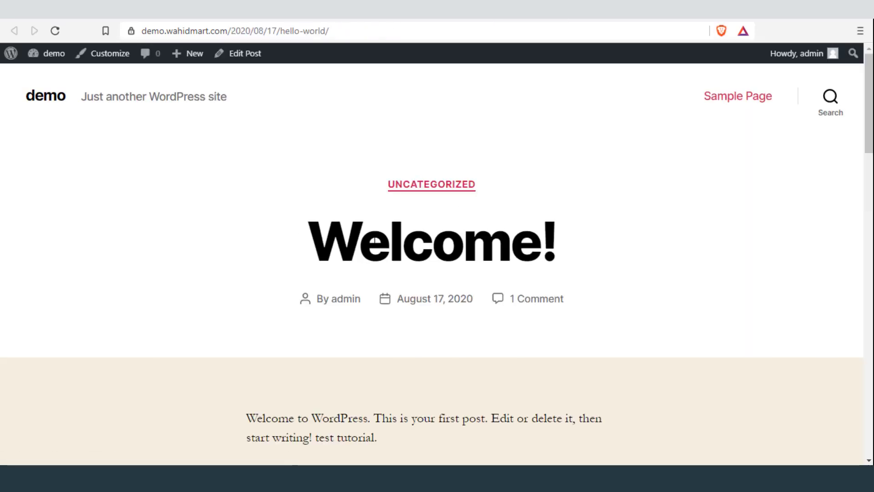
drag(306, 241, 574, 250)
click(611, 256)
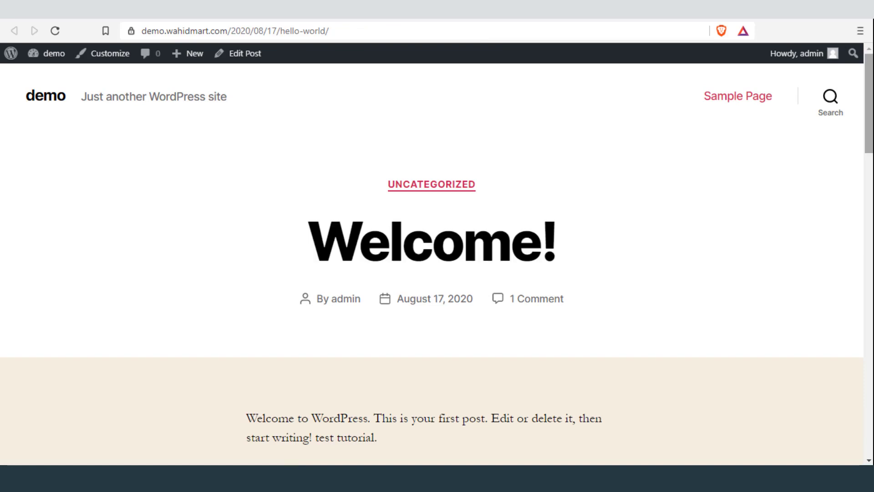
scroll(416, 289, down, 3)
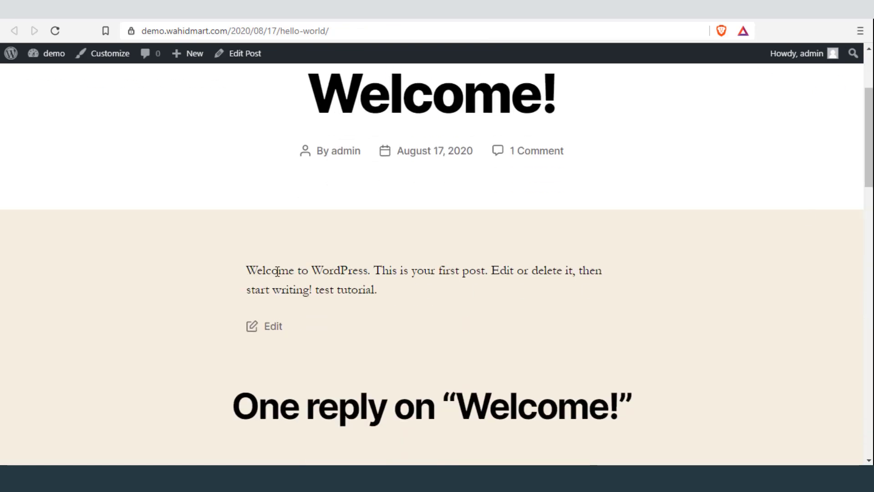
drag(276, 272, 599, 271)
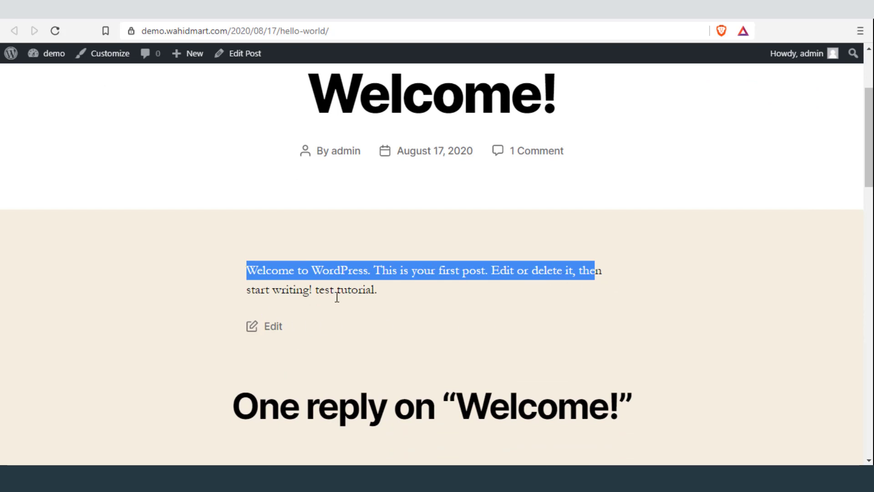
drag(325, 291, 404, 290)
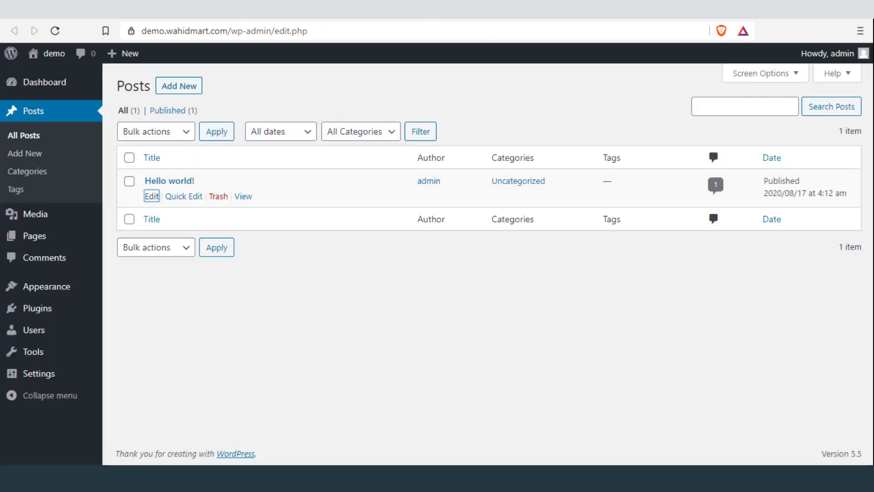
Step: Open Quick Edit for the "Hello world!" post and examine its slug, date, password, status and category settings
click(190, 199)
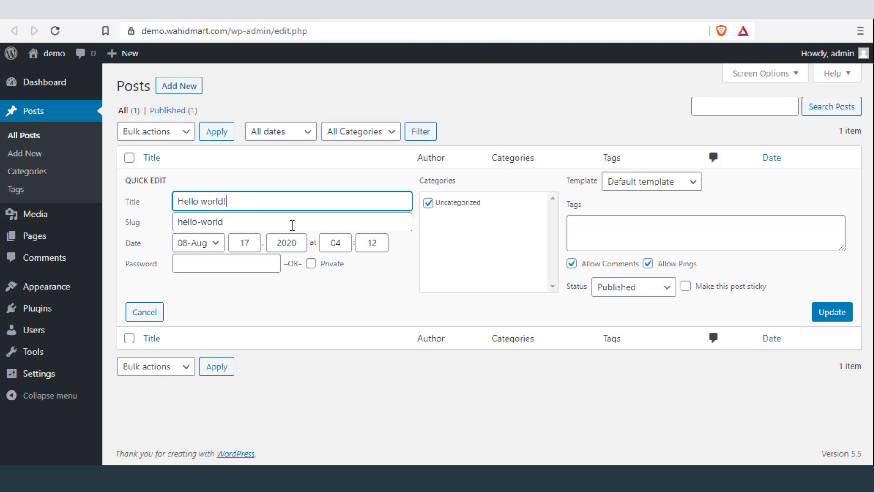
click(255, 218)
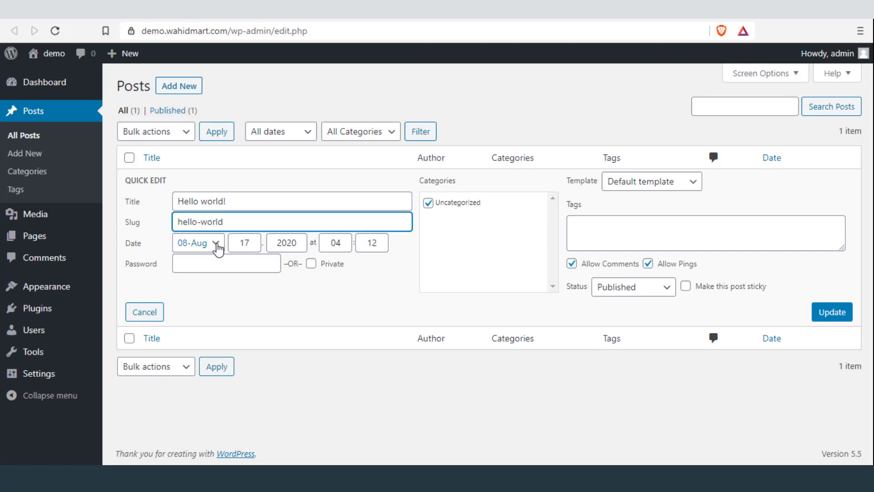
click(216, 242)
click(428, 266)
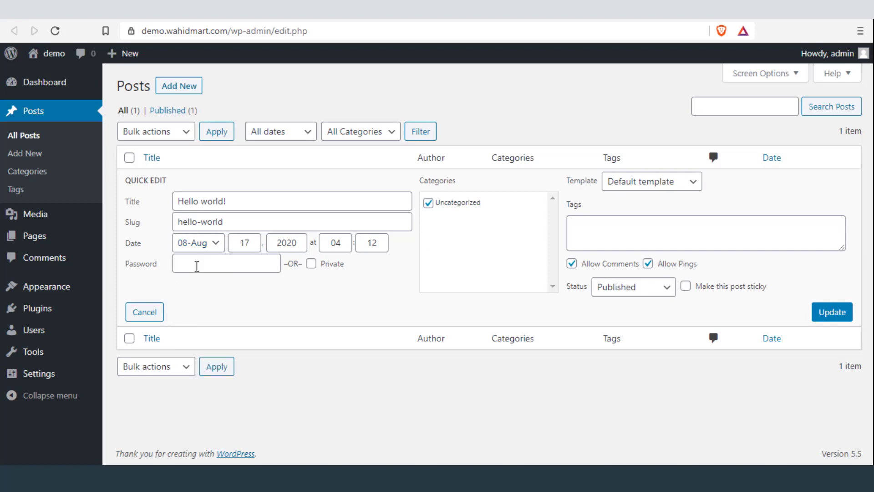
click(197, 267)
click(487, 268)
click(636, 291)
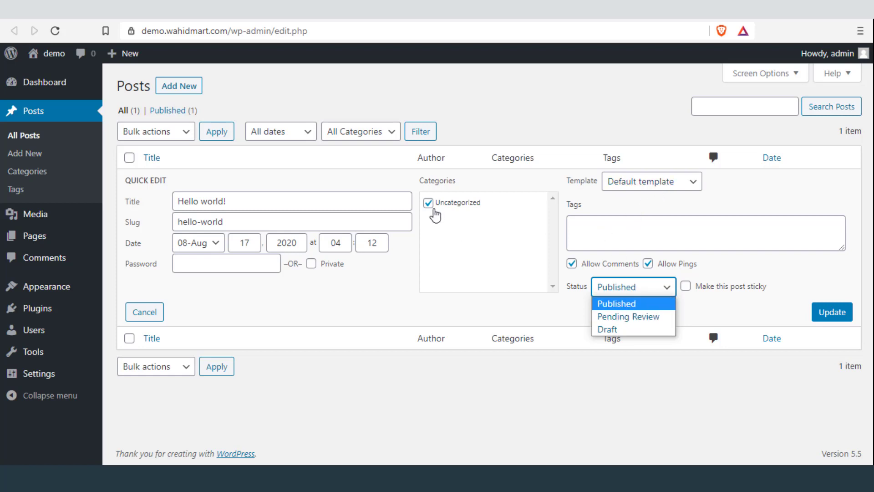
click(429, 204)
click(428, 203)
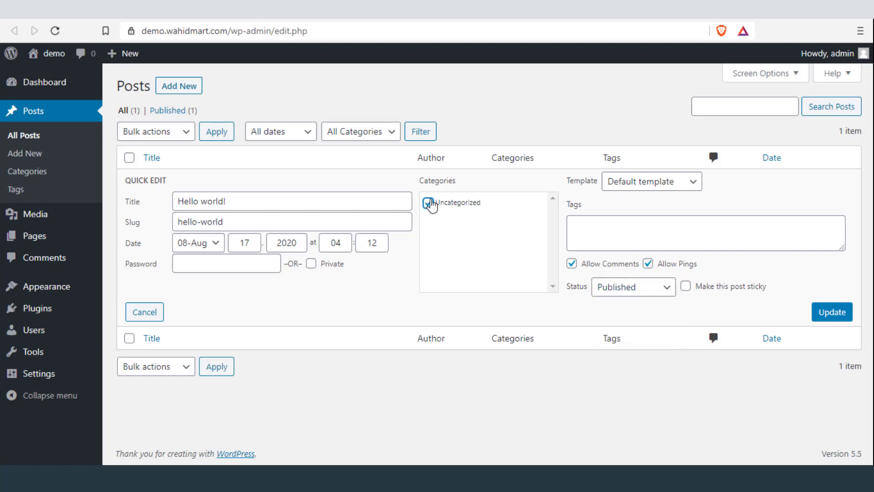
drag(503, 209, 441, 204)
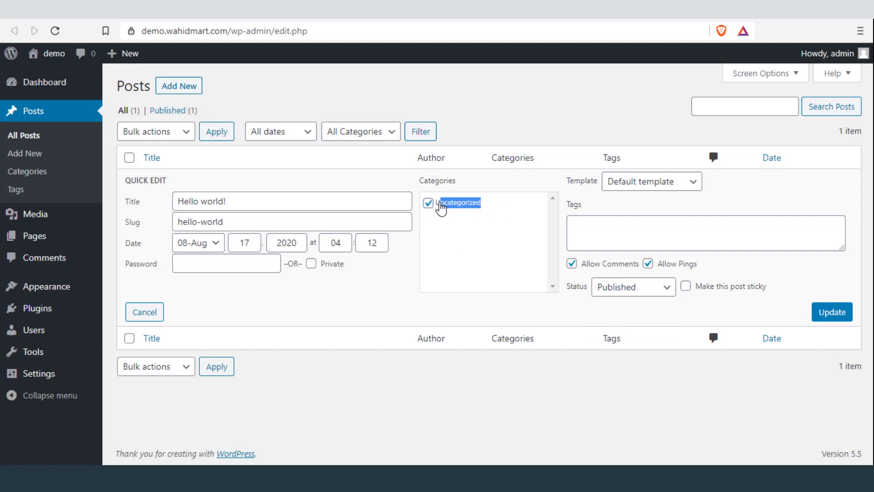
click(454, 232)
drag(503, 207, 441, 209)
Step: Reload the list of all posts and move the "Welcome!" post to the trash
click(34, 135)
mouse_move(209, 205)
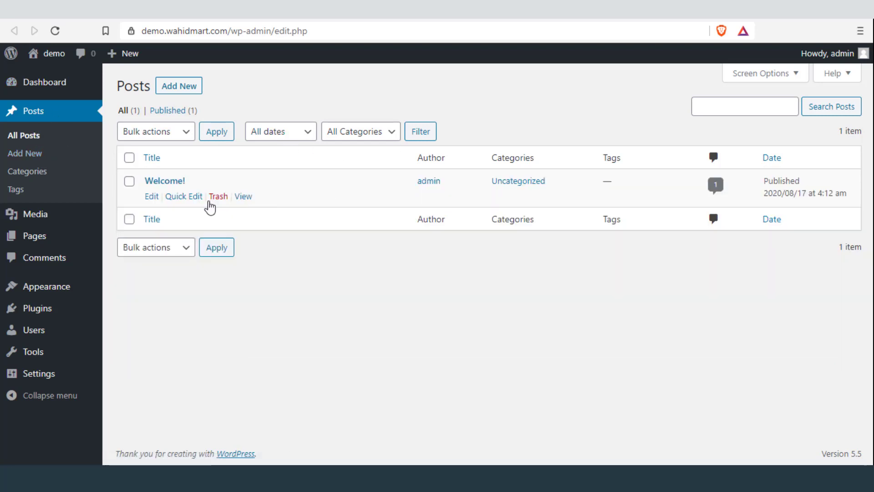
click(219, 197)
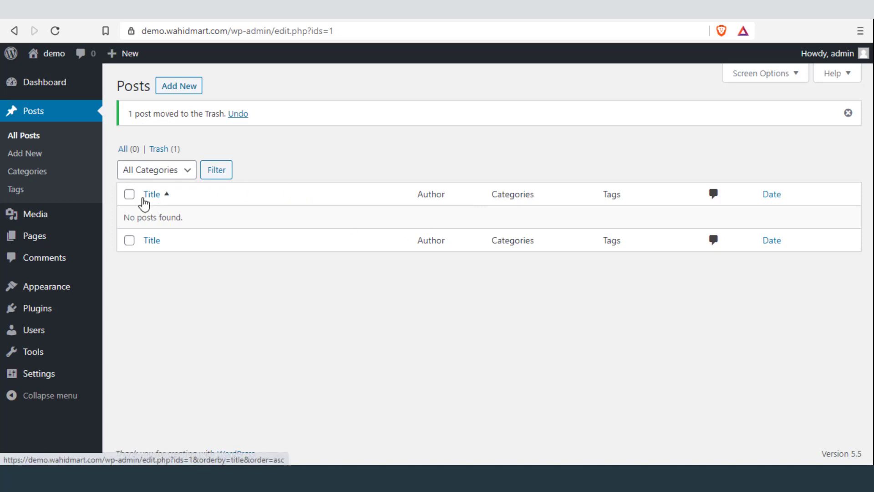
Step: Restore the "Welcome!" post from the trash and return to the list of all posts
click(159, 150)
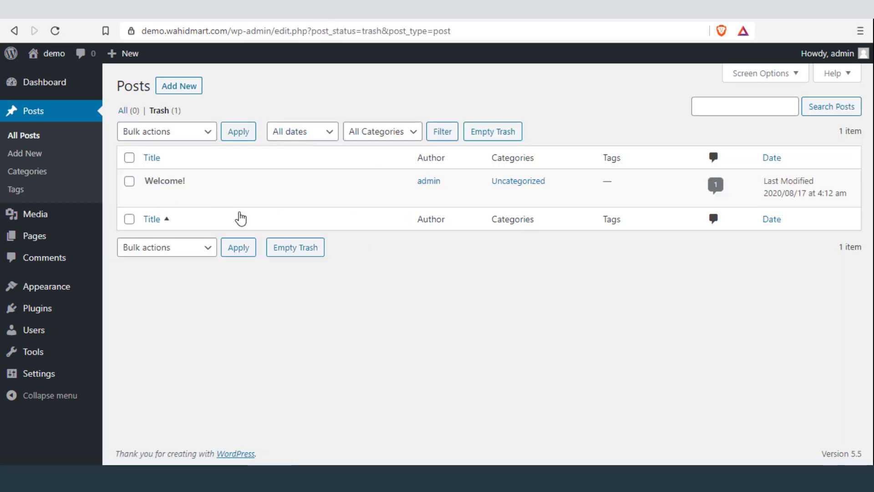
mouse_move(144, 197)
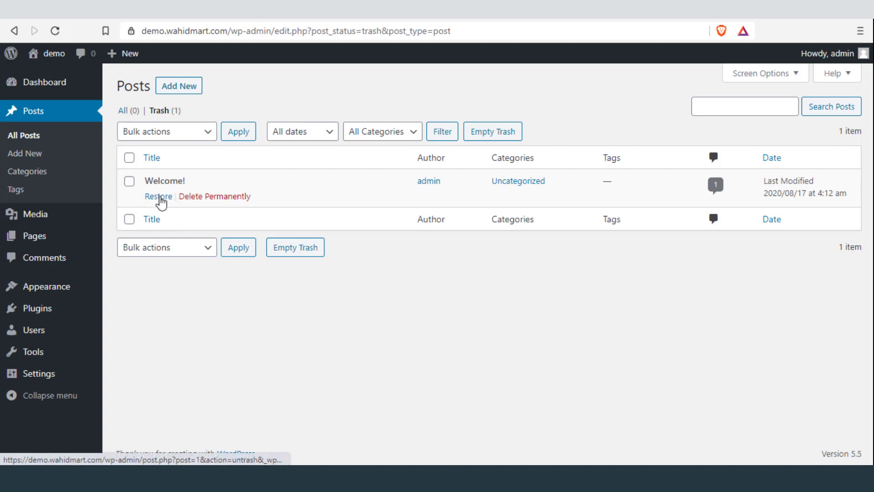
click(160, 197)
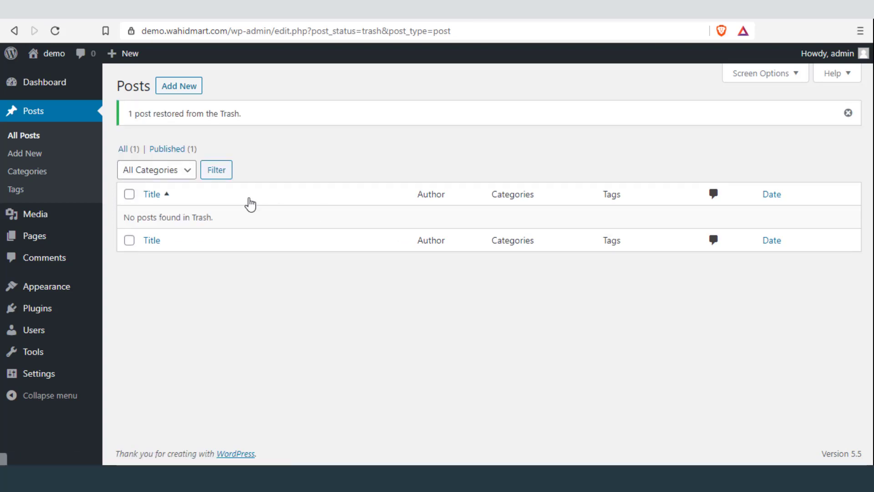
click(126, 151)
Step: View the restored "Welcome!" post on the site, then close its tab
mouse_move(380, 193)
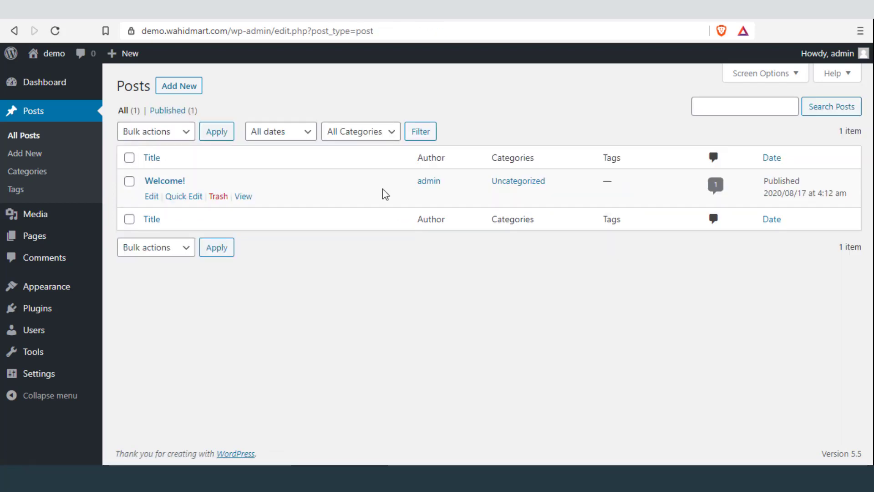
click(243, 196)
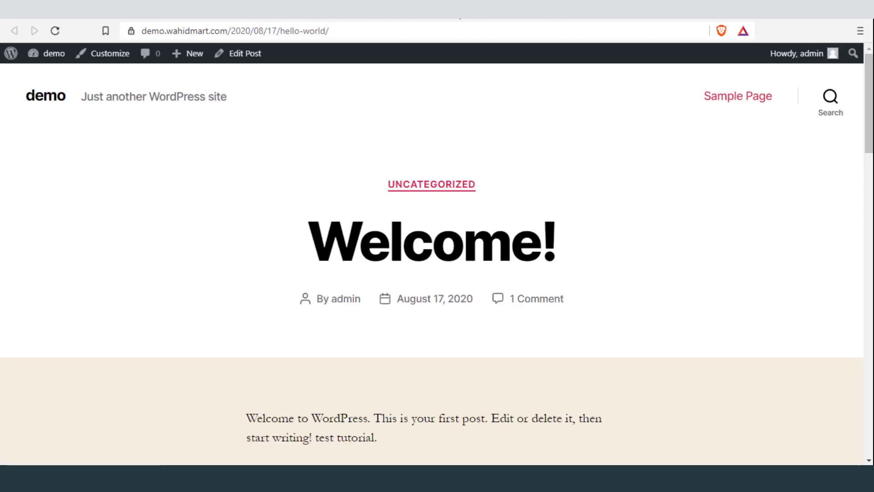
key(ctrl+w)
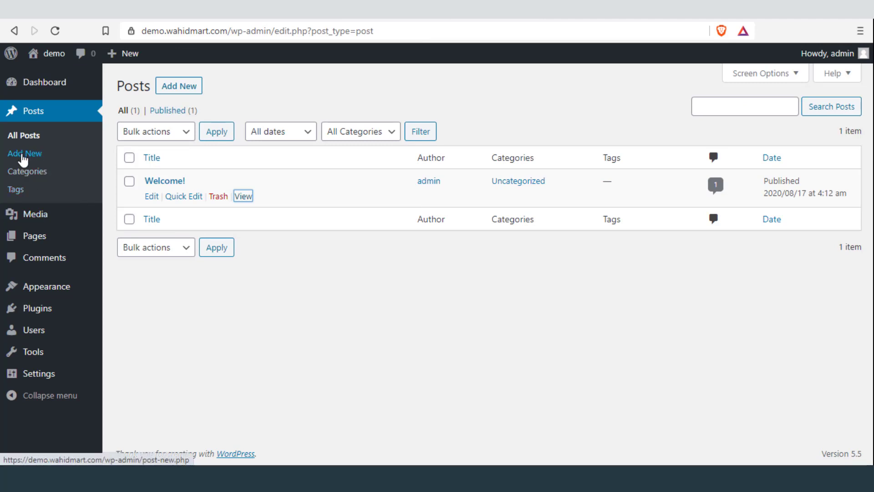
Step: Open a blank new post in the editor, look at its content area, and return to the posts list without saving
click(179, 86)
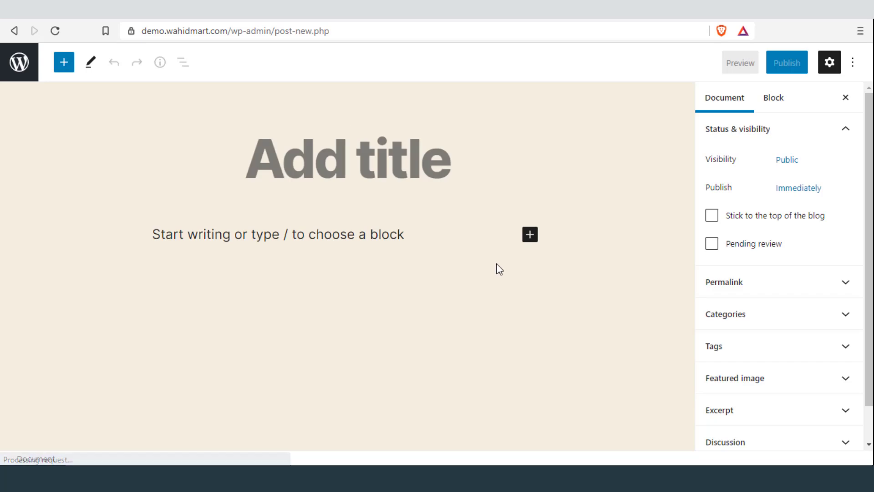
click(353, 234)
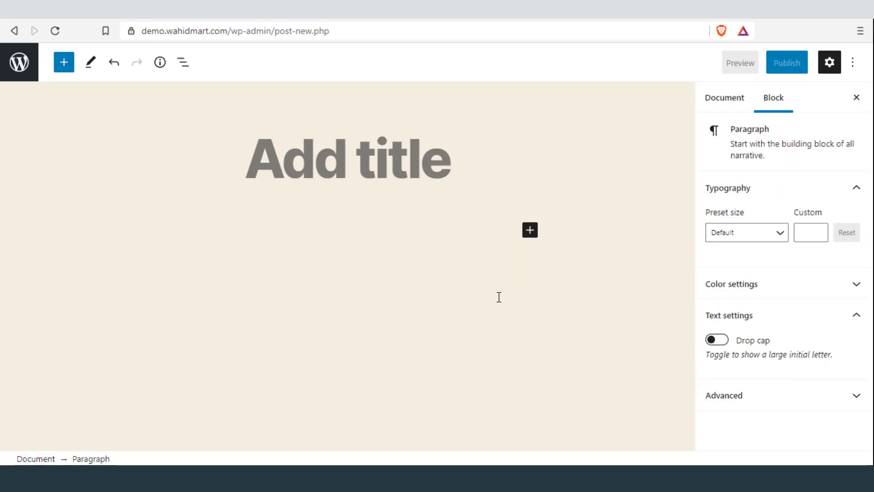
click(14, 31)
click(490, 100)
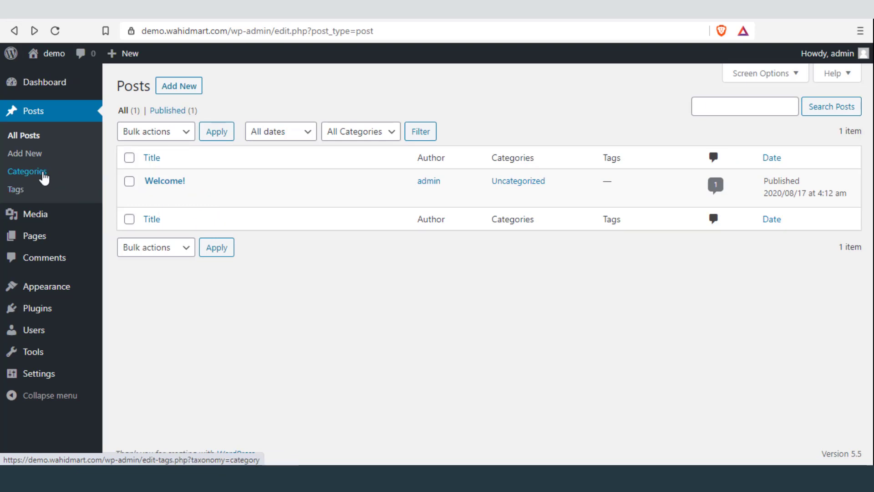
Step: Open the post categories page, examine the name, slug, parent category and description fields for a new category, and return to all posts
right_click(44, 178)
key(Escape)
click(44, 178)
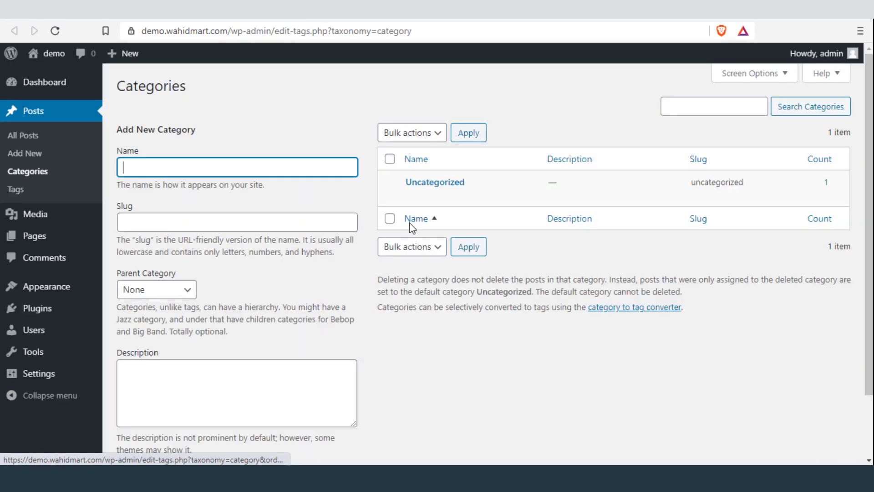
mouse_move(443, 180)
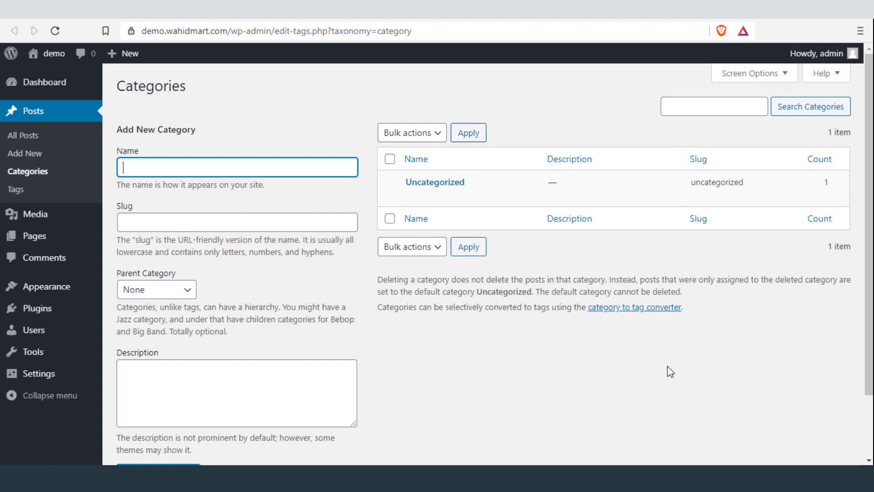
click(217, 226)
click(195, 166)
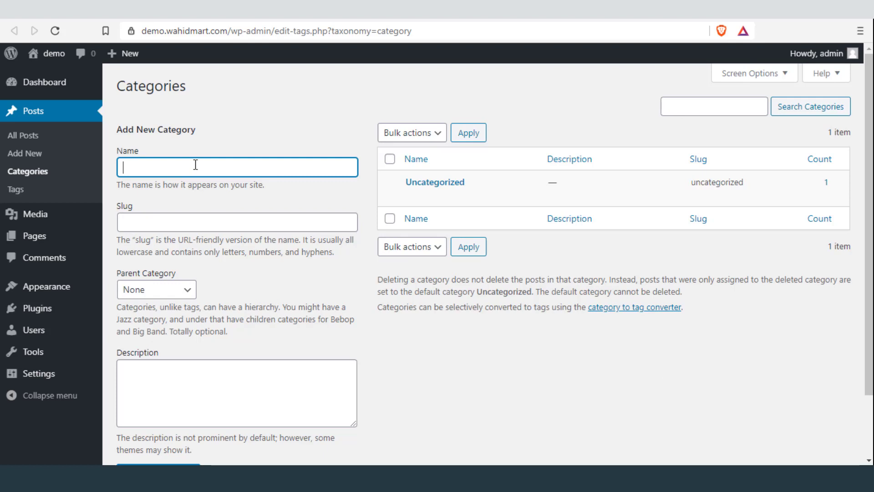
click(214, 226)
click(177, 299)
click(283, 293)
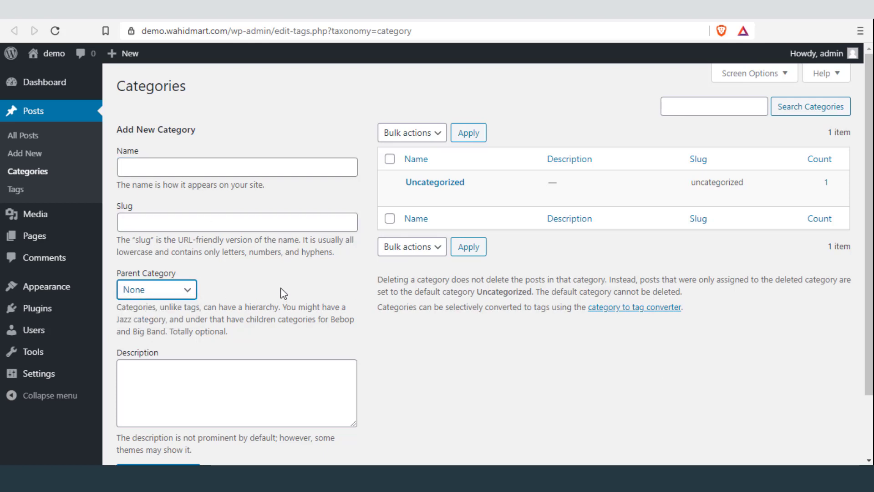
click(258, 373)
scroll(483, 264, down, 2)
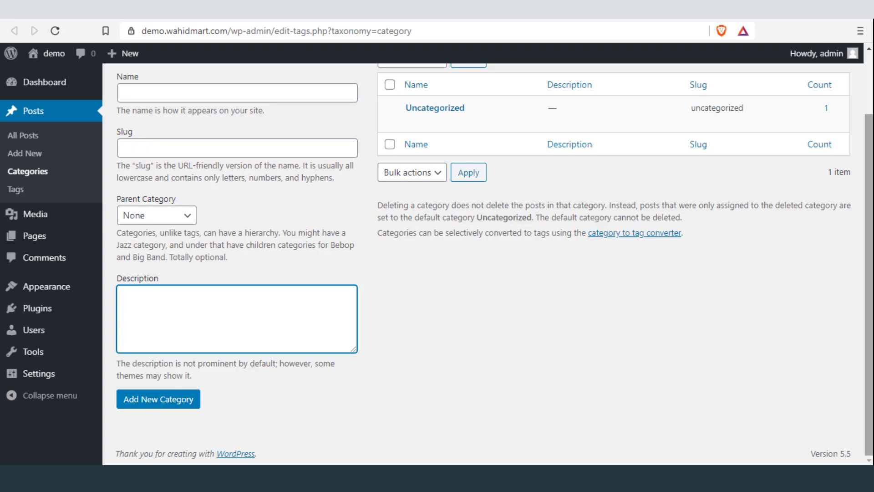
scroll(560, 172, up, 2)
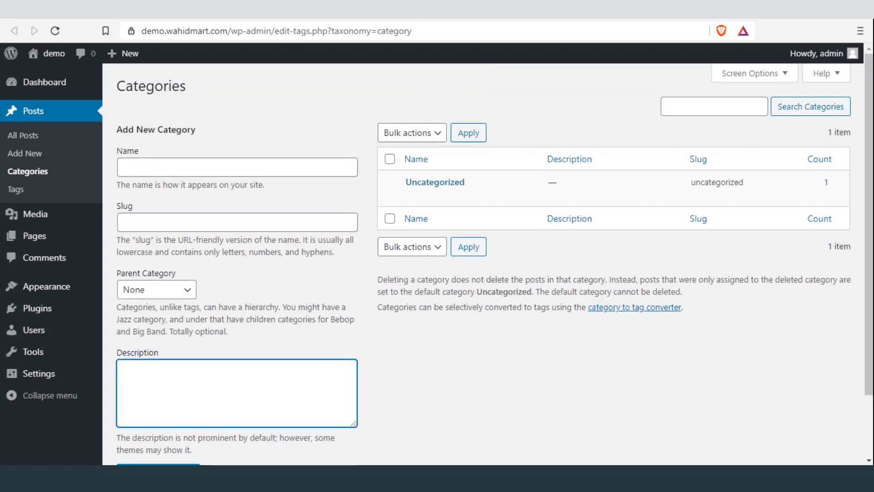
click(23, 135)
Step: Open the post tags page in a new tab, examine the new tag's name, slug and description fields, and return to the posts list
right_click(15, 192)
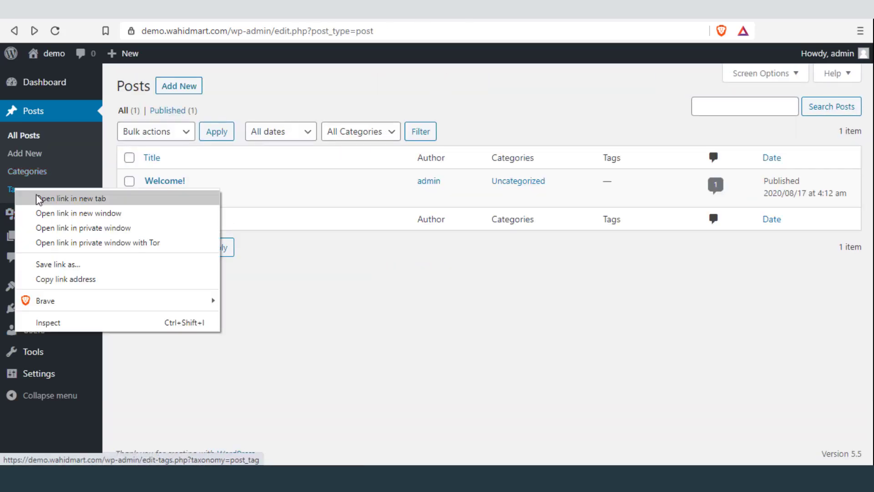
click(39, 198)
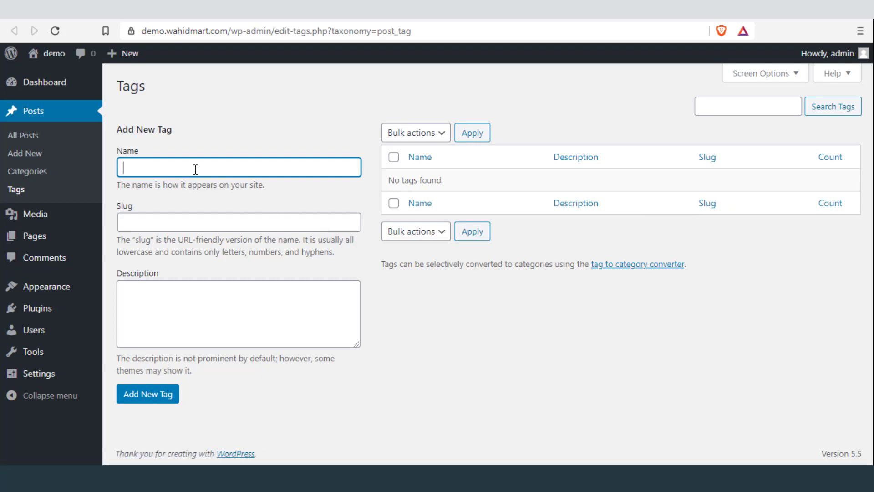
click(177, 225)
click(216, 290)
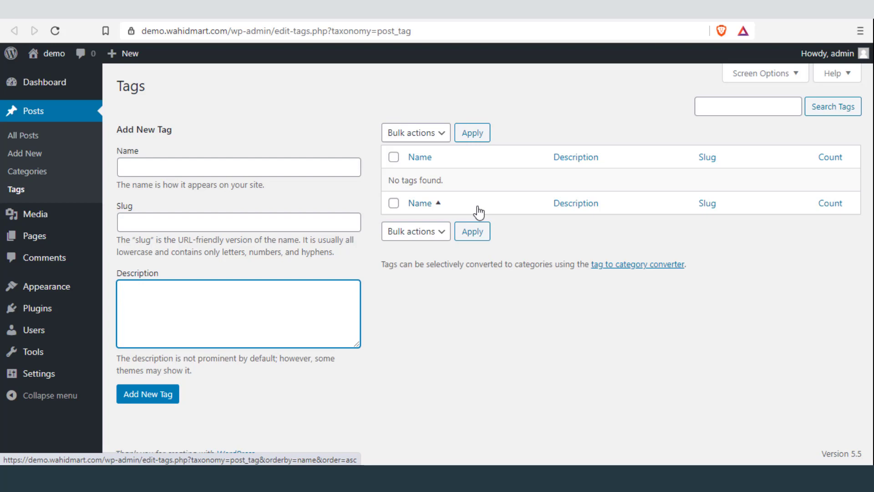
click(14, 31)
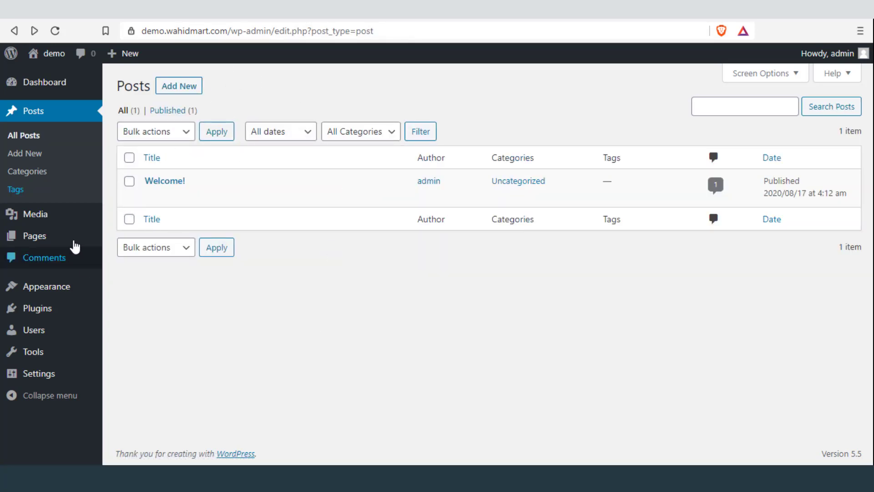
Step: Upload the Nike-Adapt-BB image from the Downloads folder to the site's media and show it in the media library
mouse_move(71, 226)
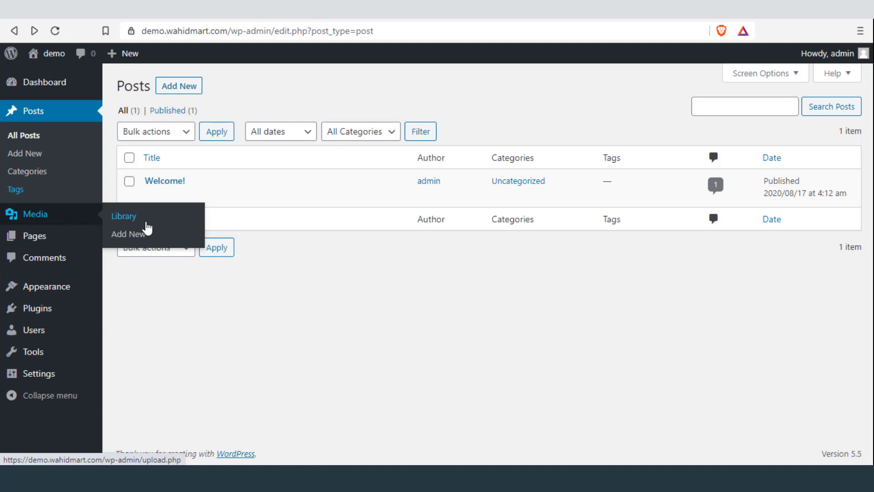
click(132, 224)
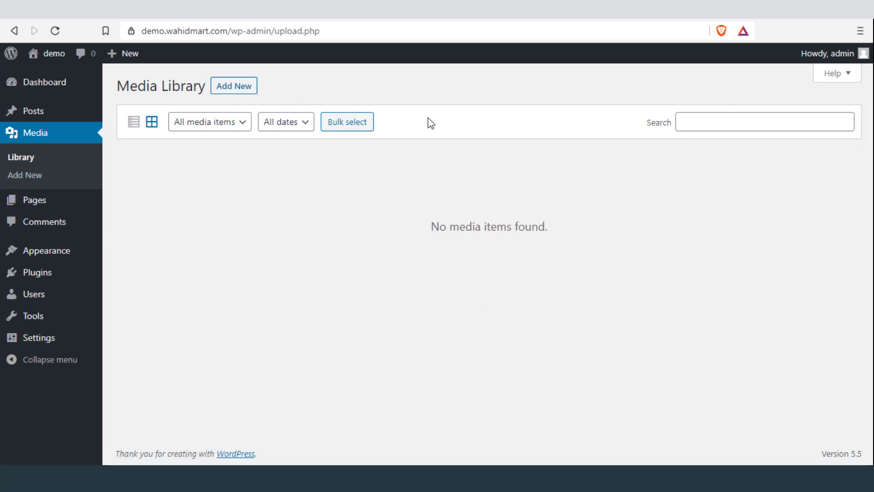
click(20, 176)
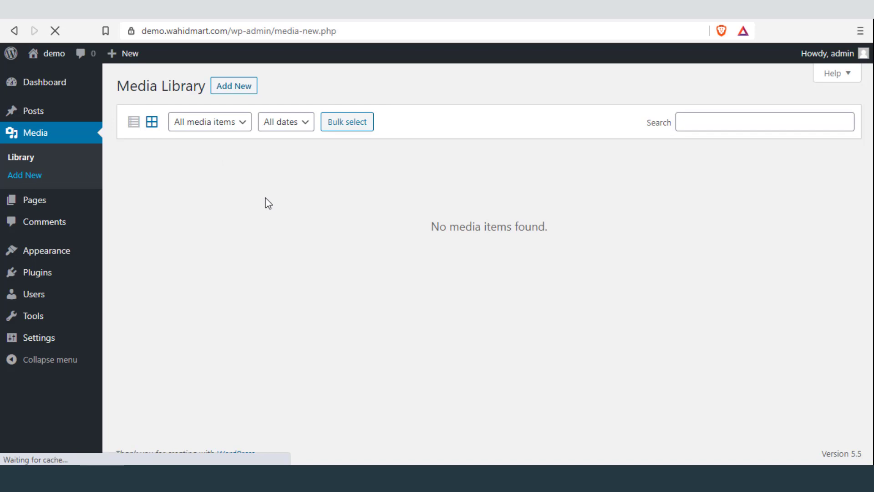
click(480, 204)
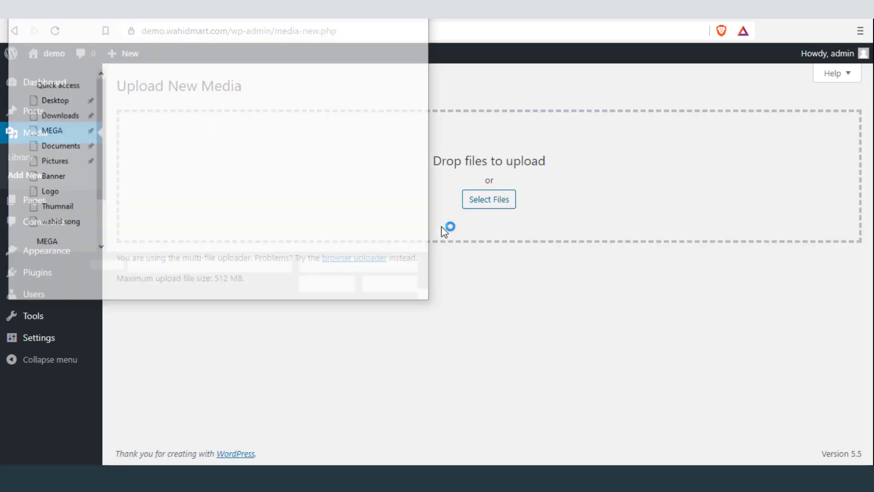
click(52, 116)
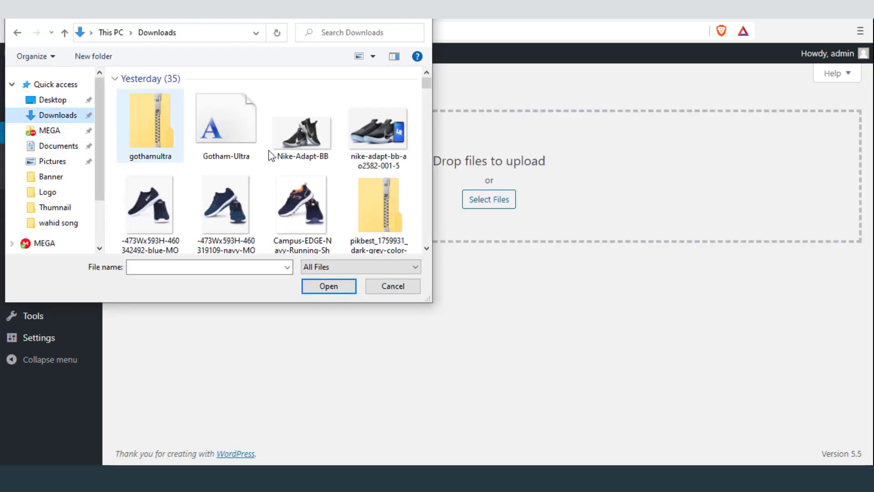
click(302, 134)
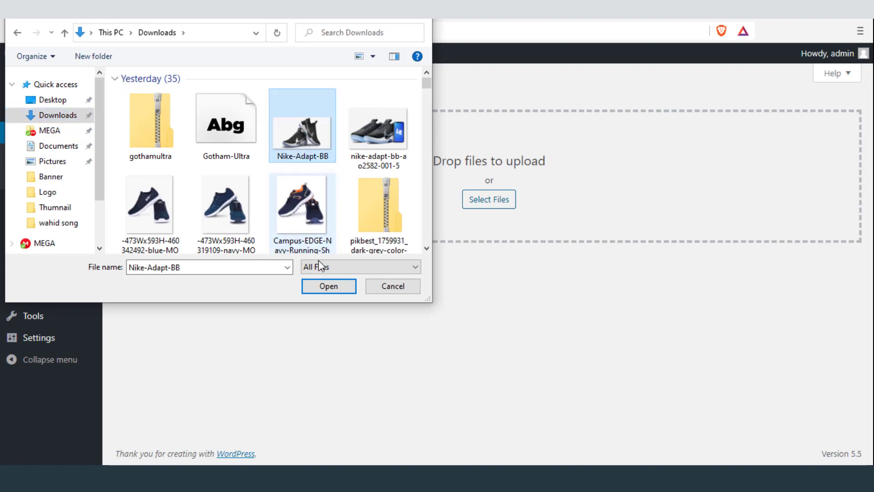
click(329, 286)
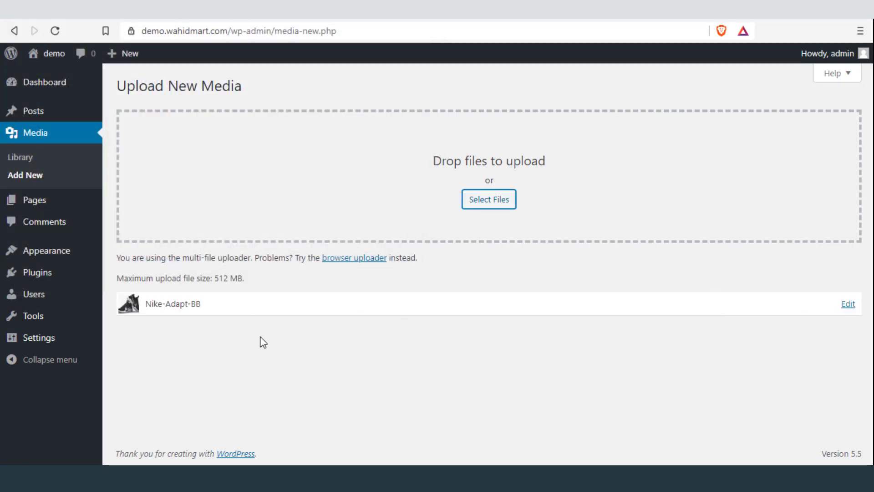
click(21, 159)
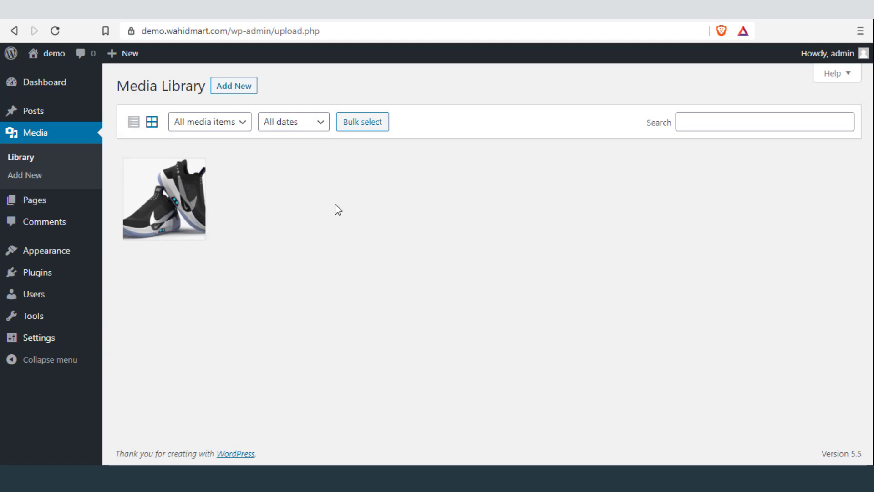
Step: Open the list of all pages, look over the existing pages, and check the option for adding a new page
mouse_move(44, 213)
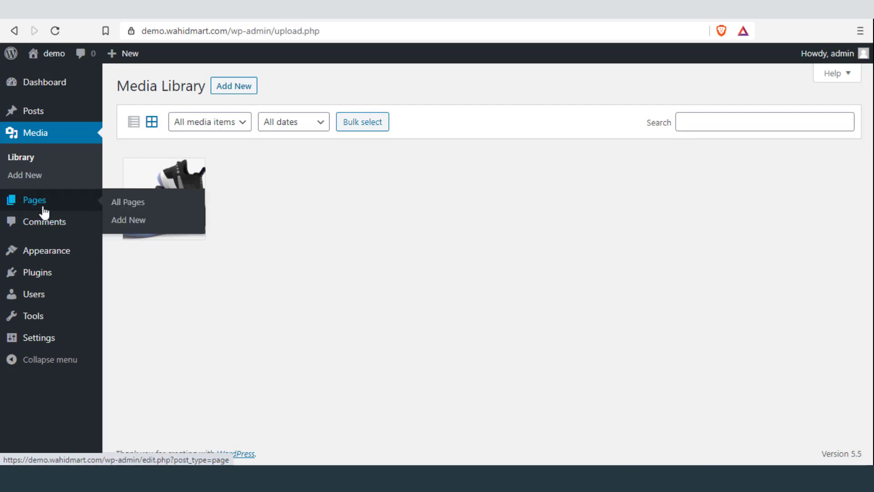
click(134, 203)
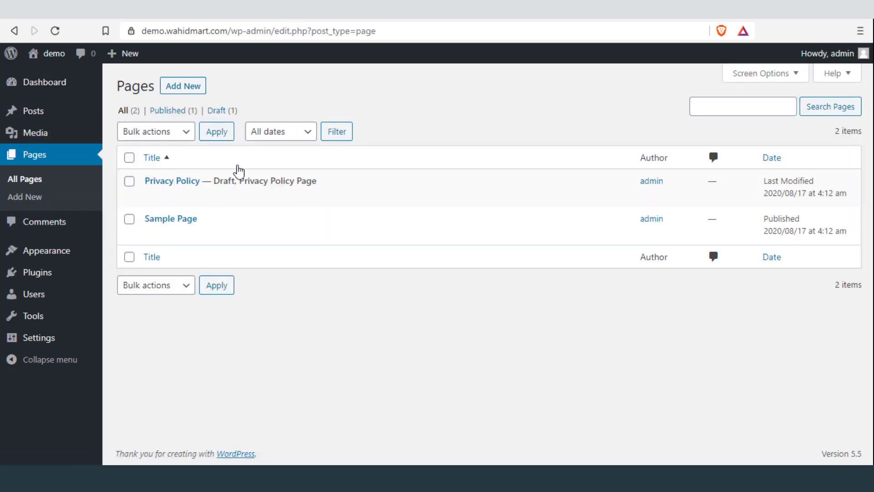
mouse_move(235, 211)
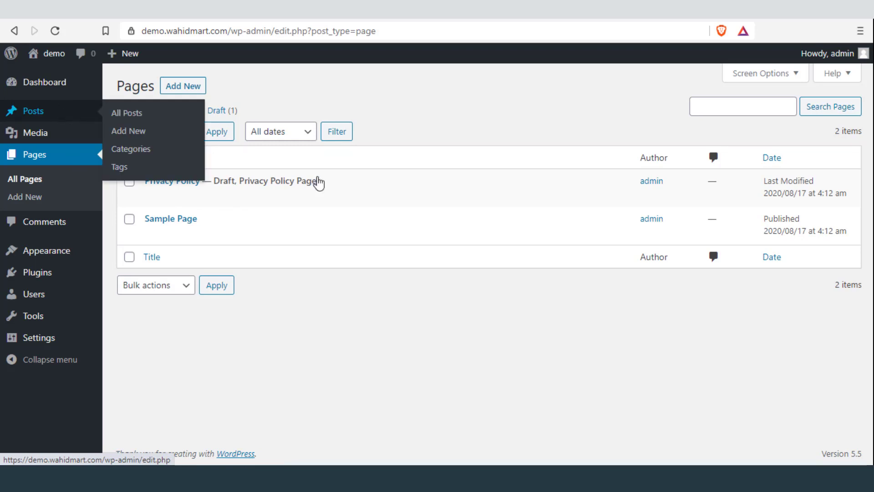
right_click(191, 89)
click(213, 93)
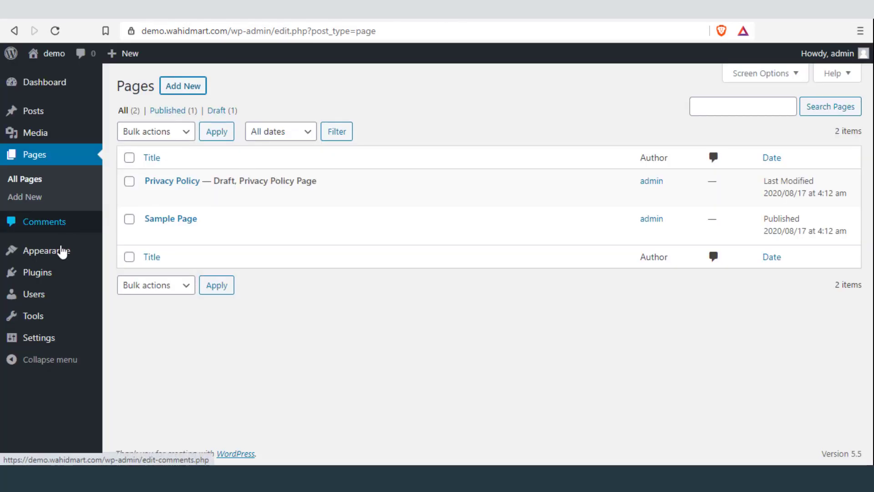
Step: Open the installed themes and view the site's home page in a new tab to see the active theme
mouse_move(59, 261)
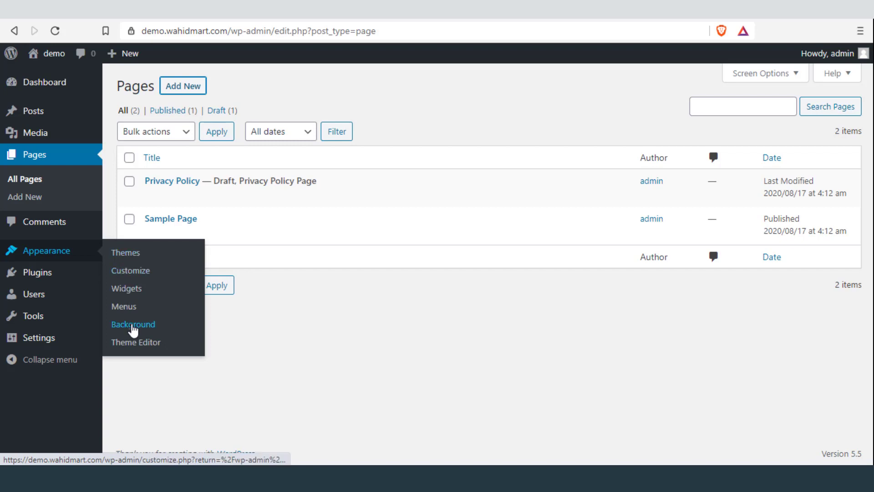
click(124, 255)
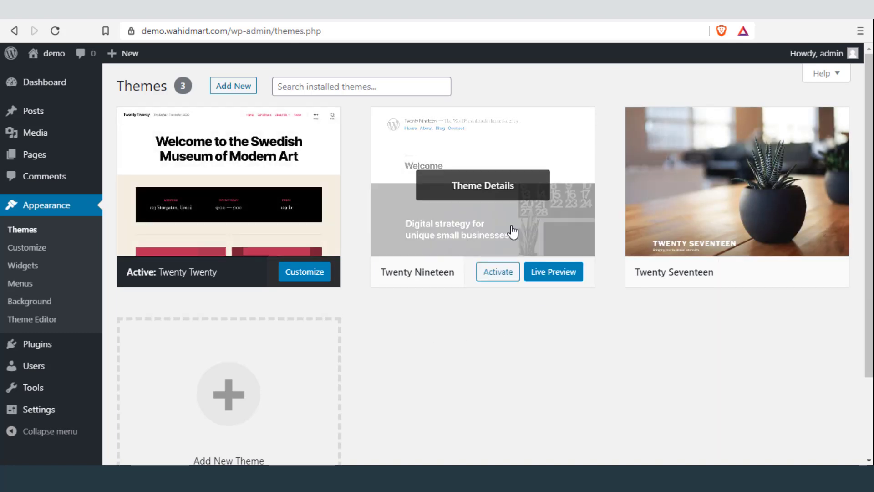
mouse_move(45, 55)
right_click(41, 78)
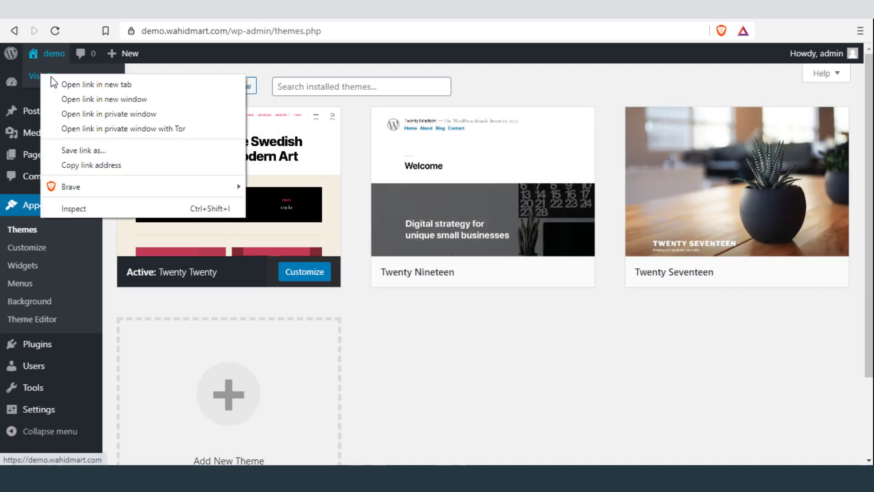
click(42, 76)
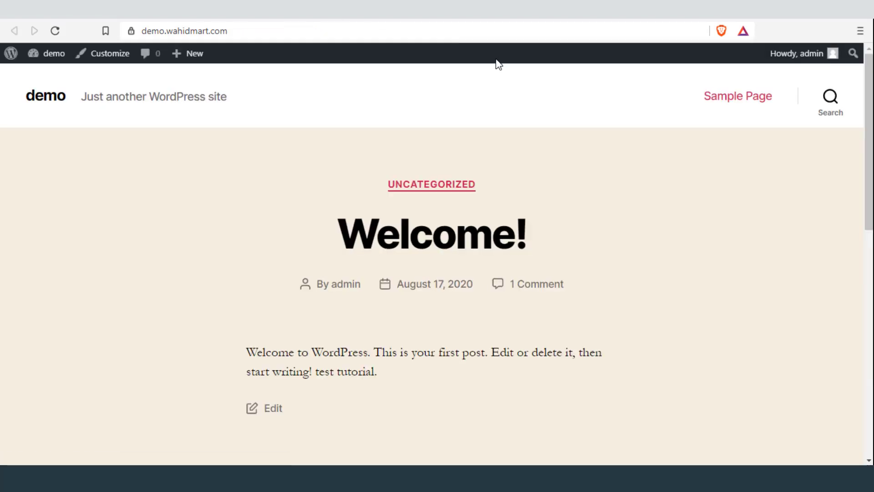
Step: Activate the Twenty Nineteen theme and reload the site's home page to view its layout
key(ctrl+w)
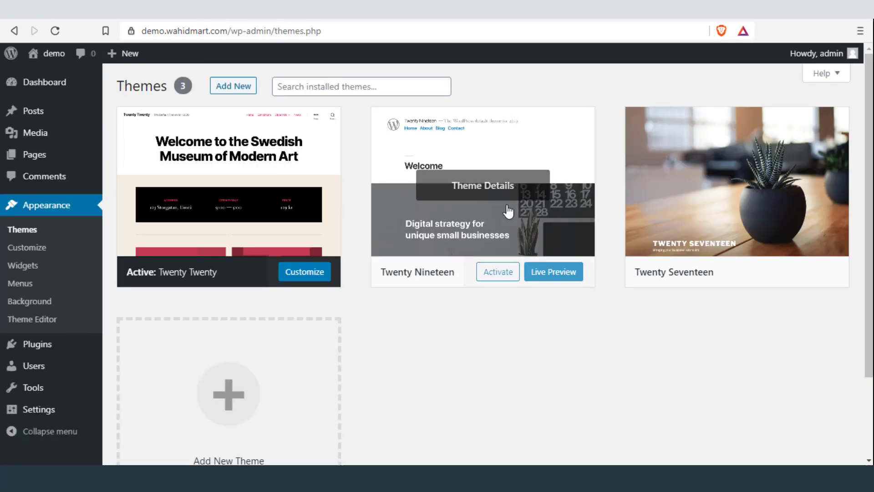
click(498, 276)
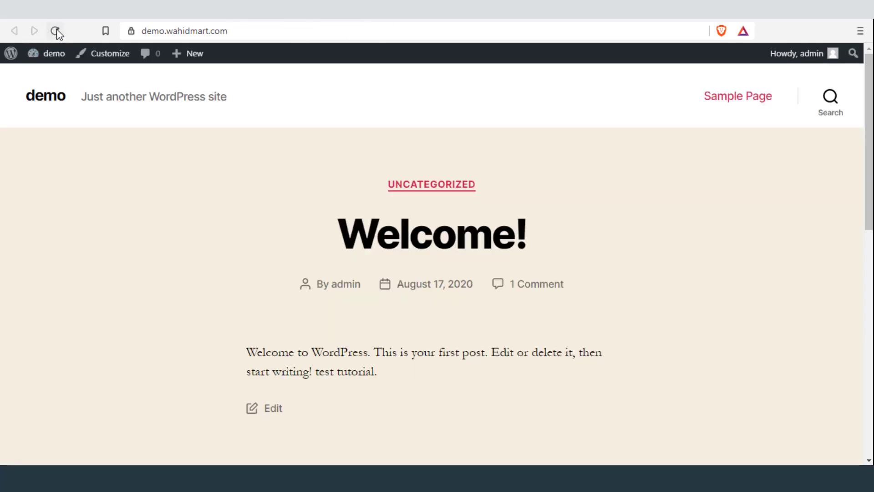
click(56, 30)
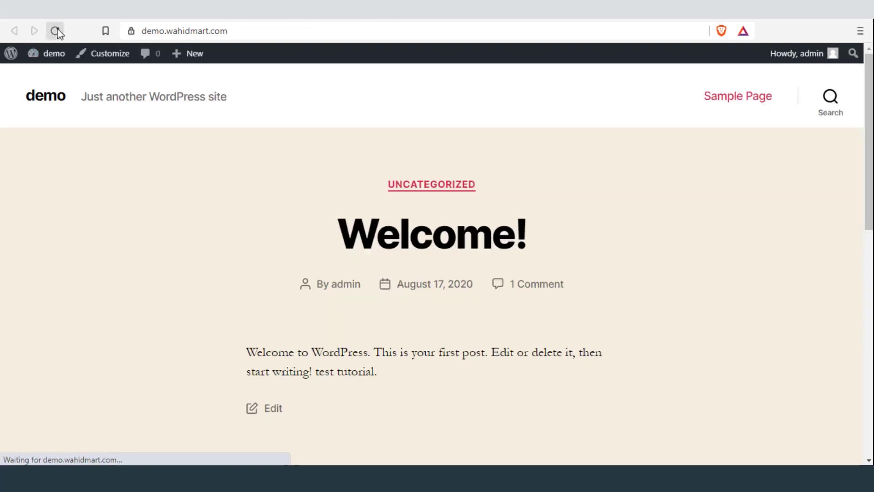
scroll(665, 227, down, 10)
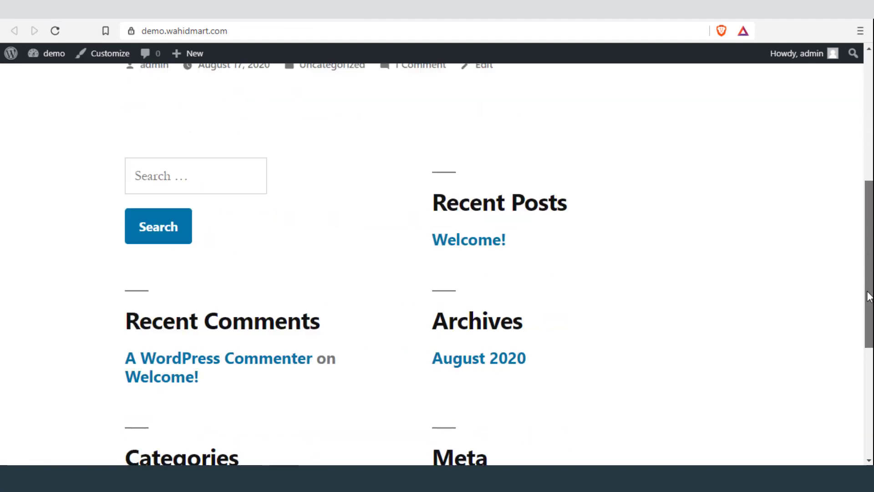
scroll(664, 227, up, 10)
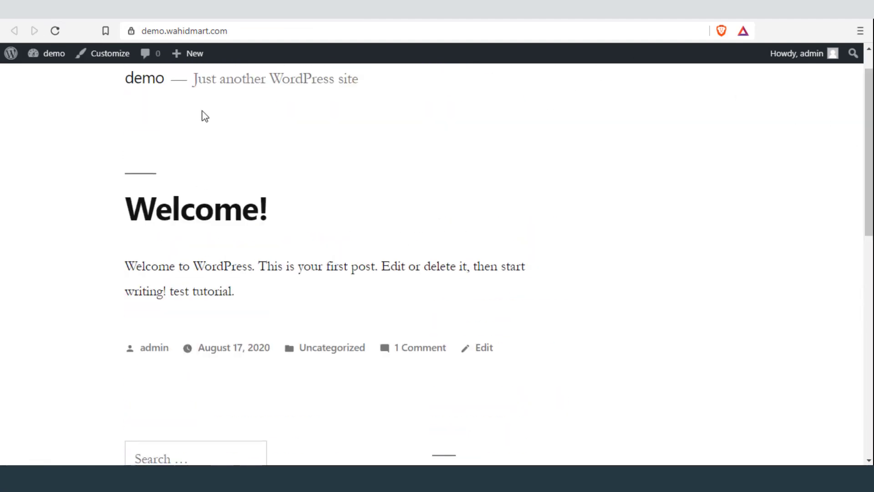
scroll(671, 73, up, 1)
key(ctrl+w)
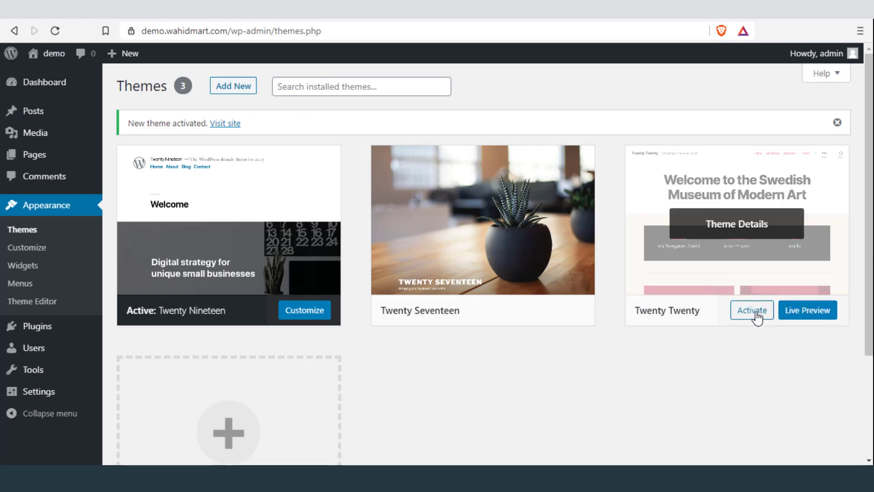
Step: Reactivate the Twenty Twenty theme, reload the home page to look over its layout, and return to the themes page
click(752, 313)
key(ctrl+Tab)
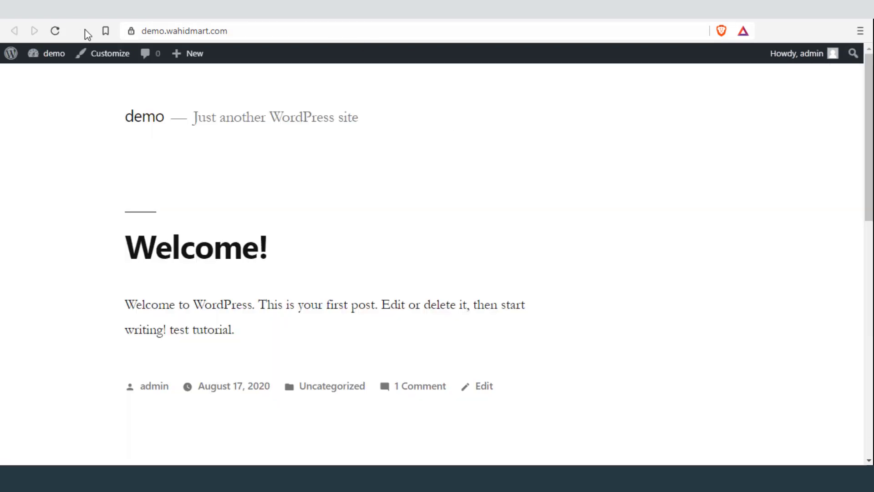
click(55, 30)
scroll(637, 130, down, 10)
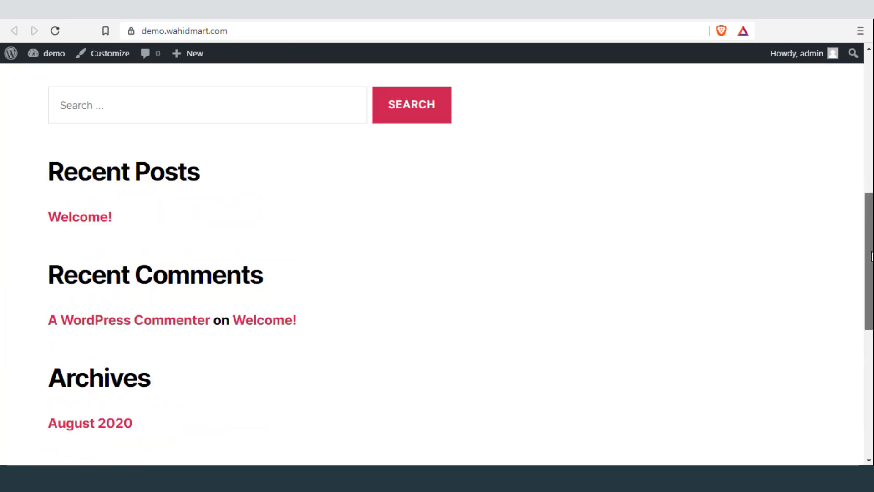
scroll(455, 227, up, 7)
triple_click(455, 167)
key(ctrl+Tab)
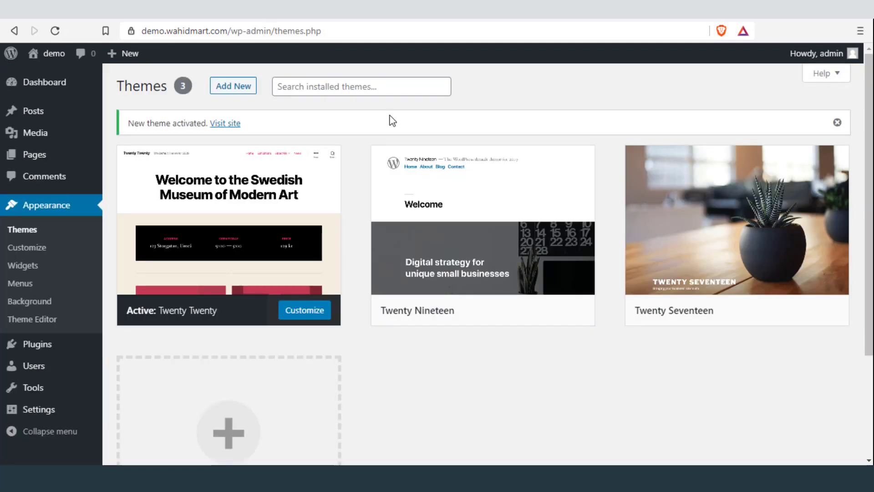
Step: Open the Twenty Twenty theme's customizer, look over the site preview and Site Identity settings, and close it
click(20, 247)
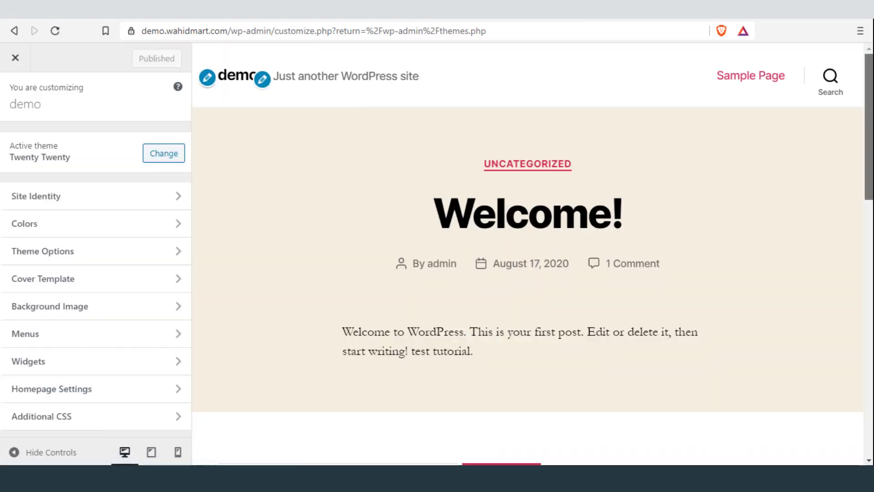
drag(869, 127, 869, 382)
scroll(842, 113, up, 15)
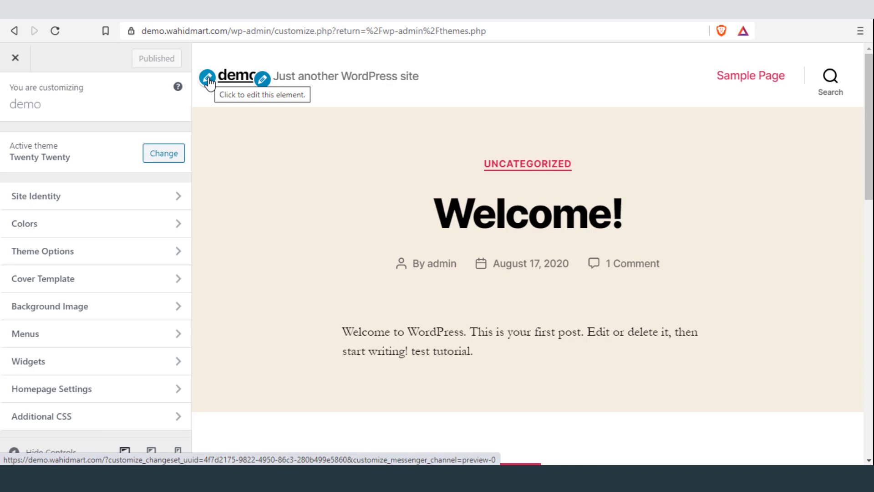
click(143, 200)
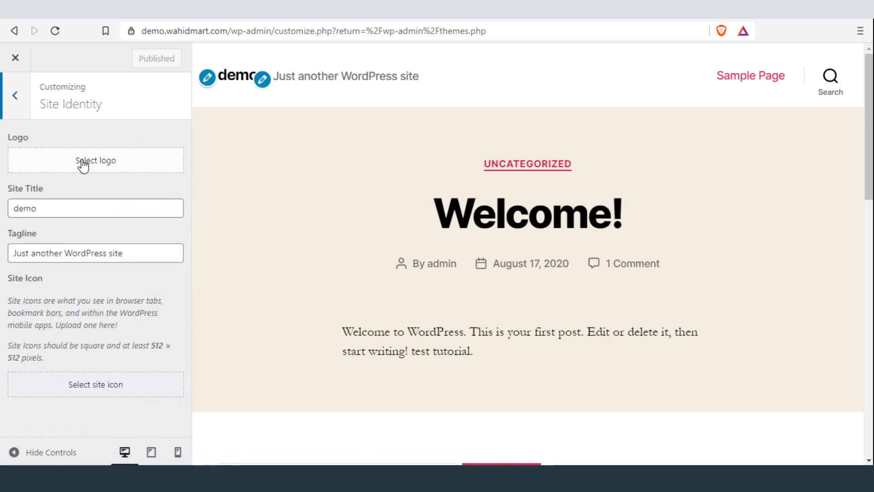
click(14, 58)
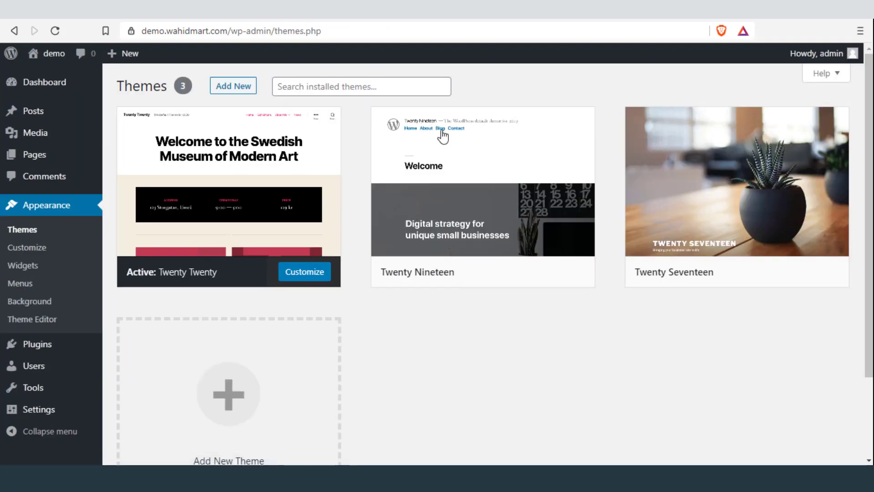
Step: Open the widgets page and examine the Footer #1 widgets, the Footer #2 area and the available widgets
click(30, 271)
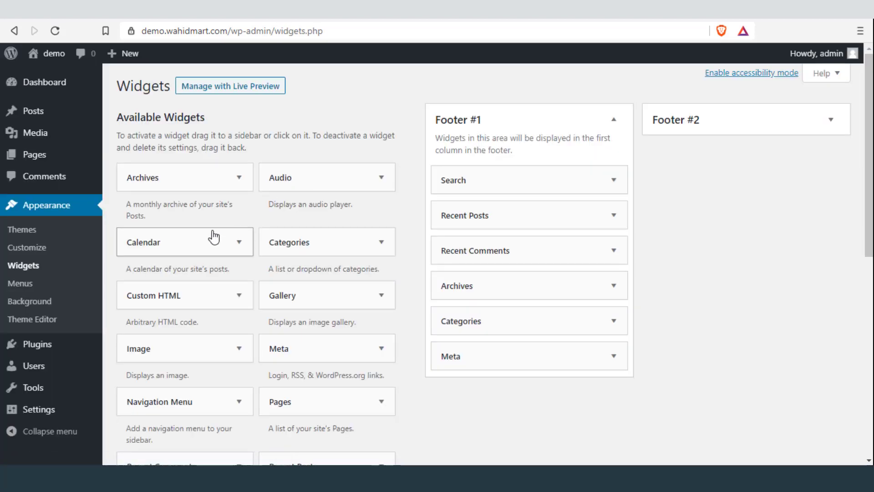
click(615, 180)
click(614, 180)
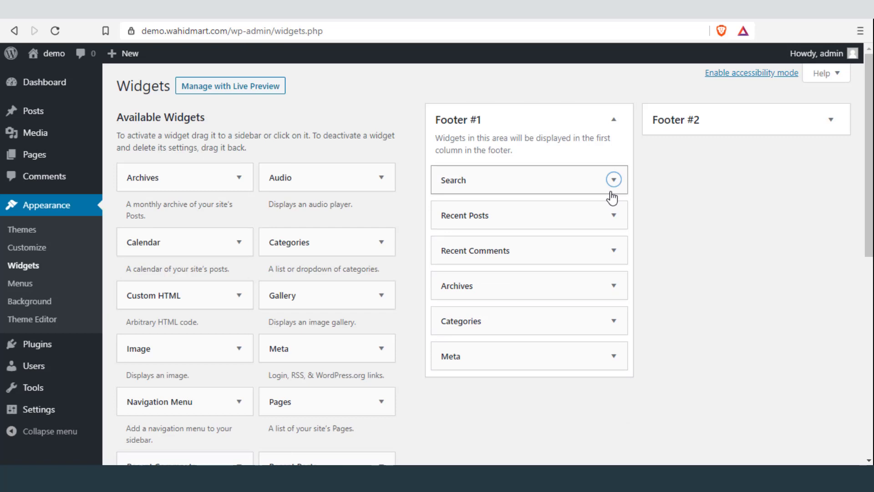
click(606, 223)
click(606, 223)
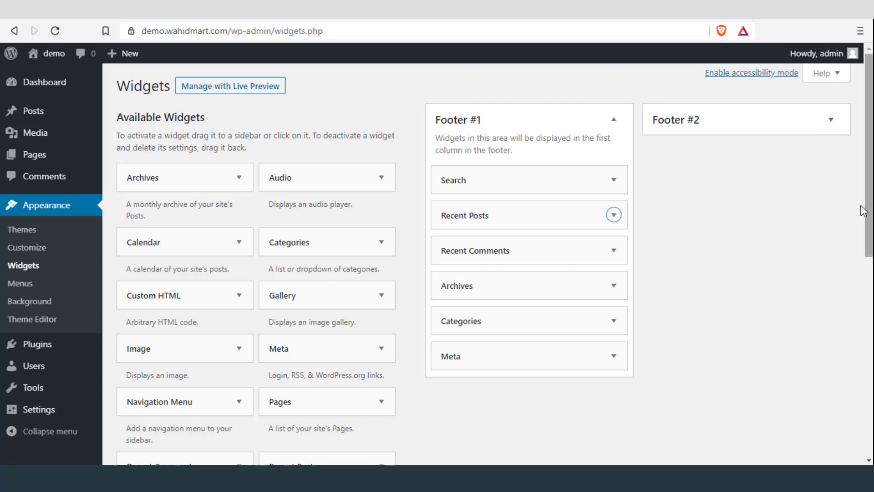
click(829, 131)
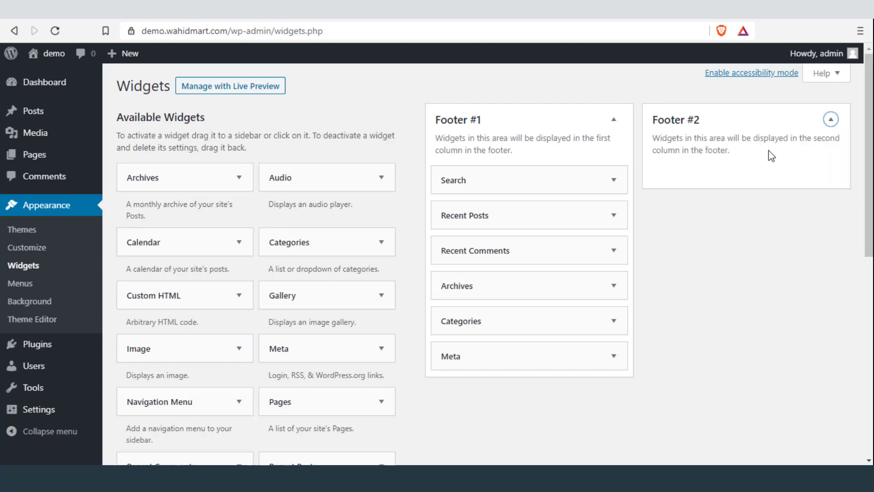
scroll(451, 343, down, 3)
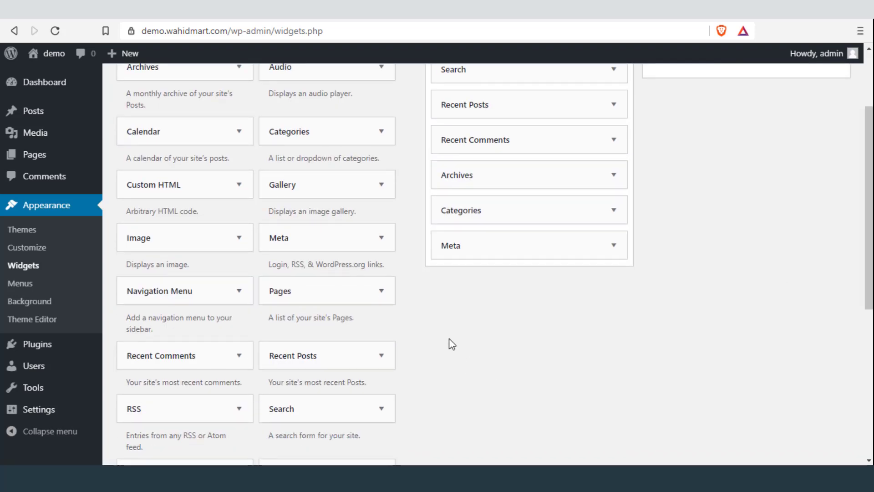
Step: Open the menus page, check the navigation link on the site's home page, and try to create a menu without a name
click(15, 284)
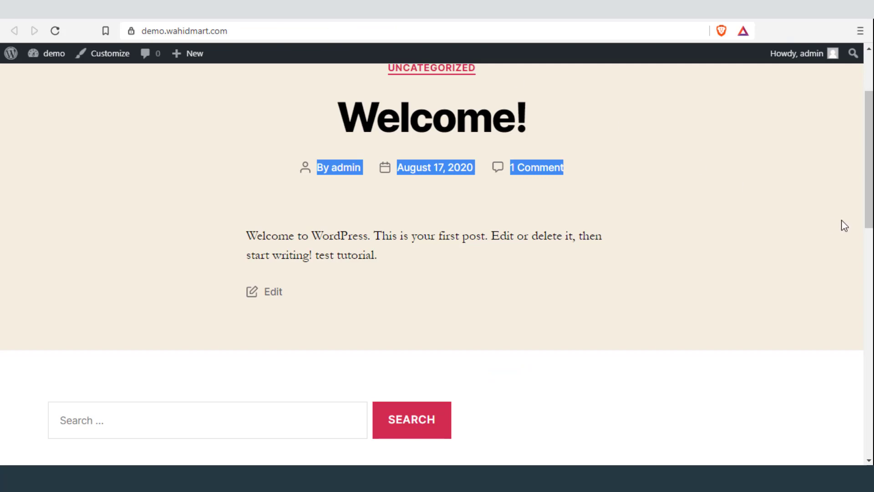
scroll(868, 205, up, 3)
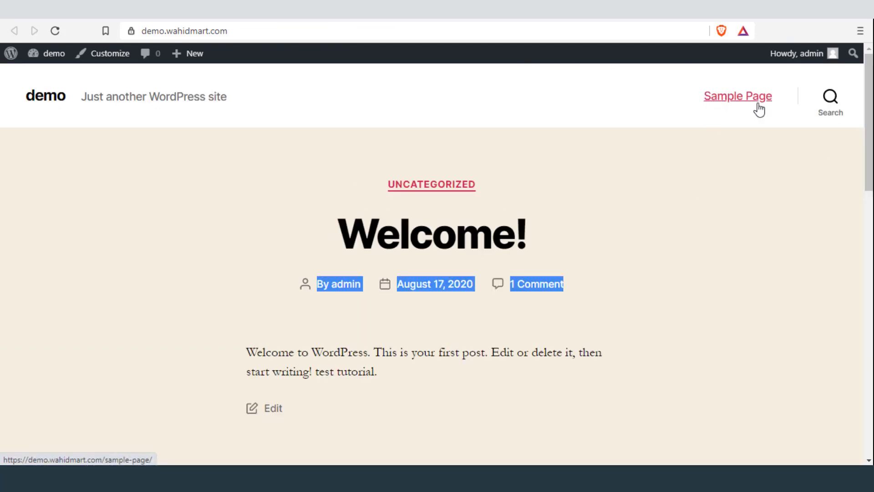
click(687, 172)
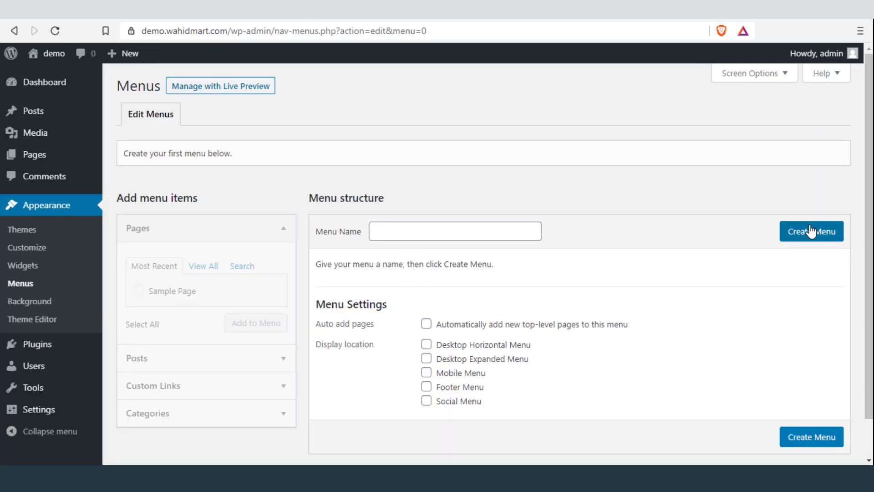
click(803, 236)
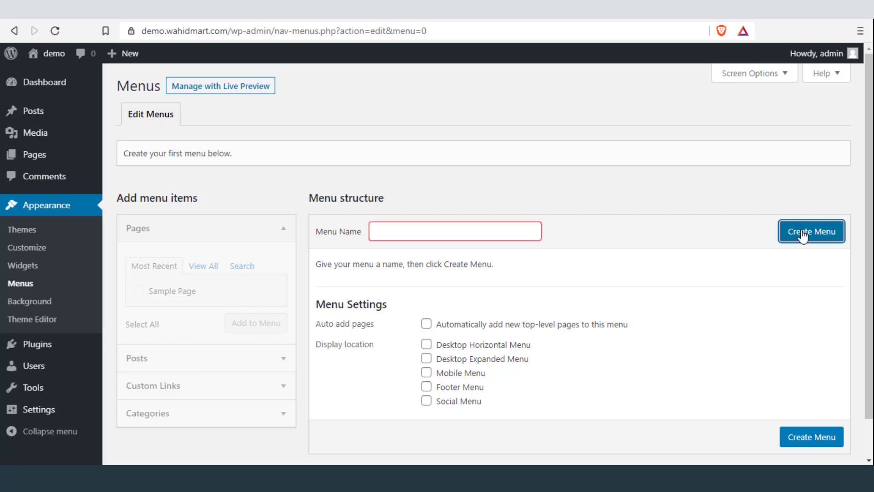
click(416, 228)
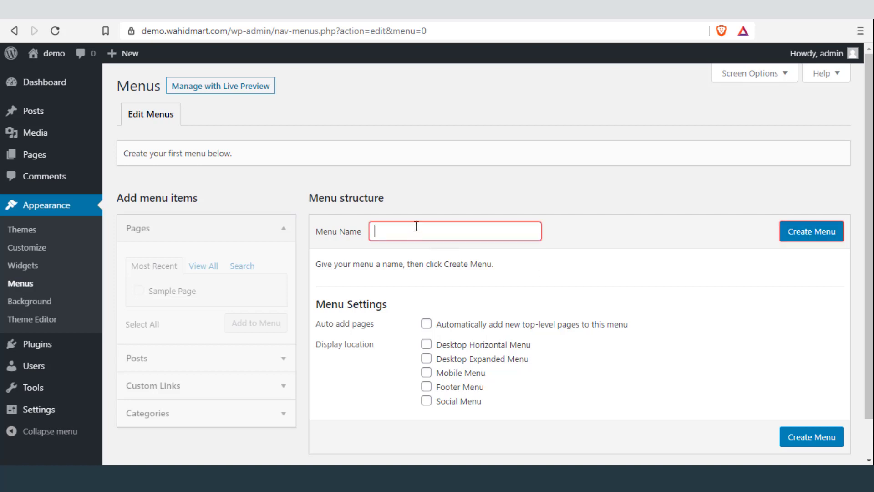
Step: Try out the display location options for the new menu, including Social, Footer, Mobile and Desktop Expanded Menu
scroll(802, 255, down, 1)
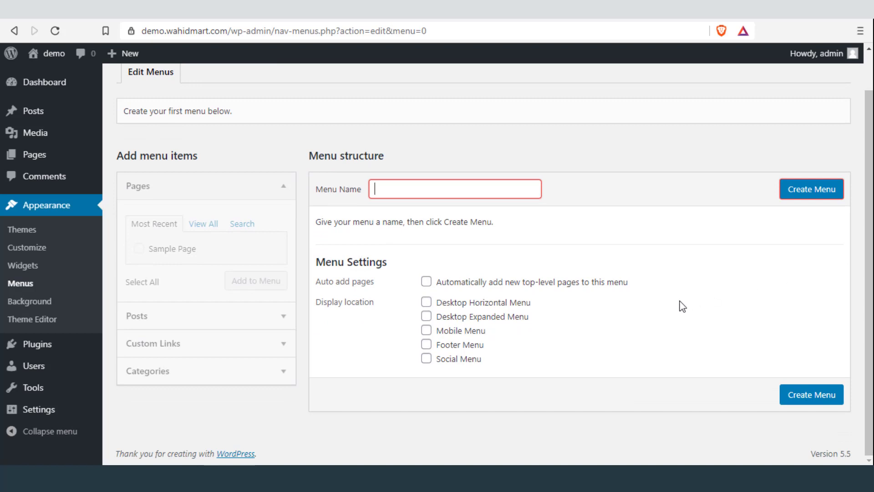
click(426, 359)
click(426, 344)
click(426, 330)
click(426, 344)
click(427, 330)
click(426, 316)
click(426, 315)
click(809, 188)
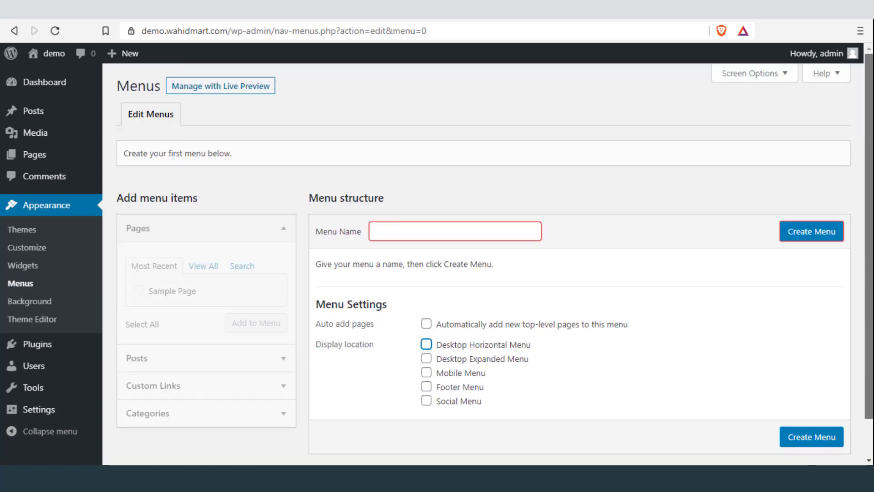
scroll(495, 260, down, 1)
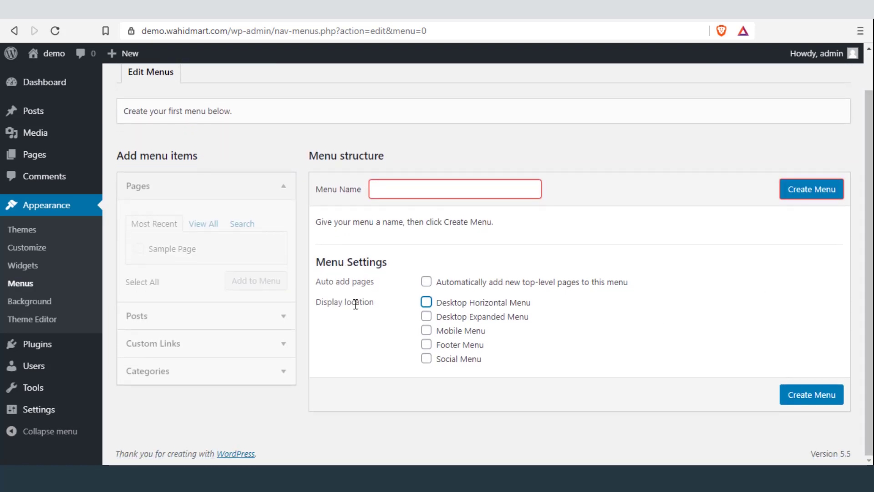
Step: Examine the background image settings with their media library and file upload options, and close them without choosing an image
click(36, 304)
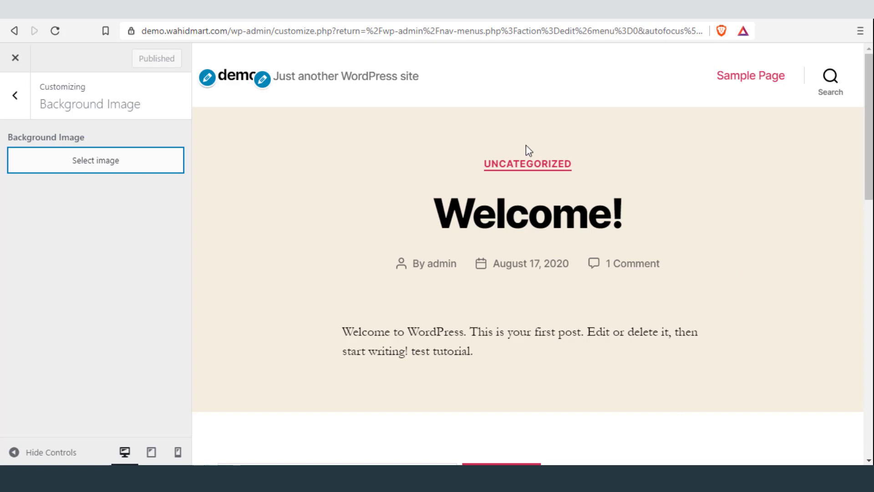
click(110, 163)
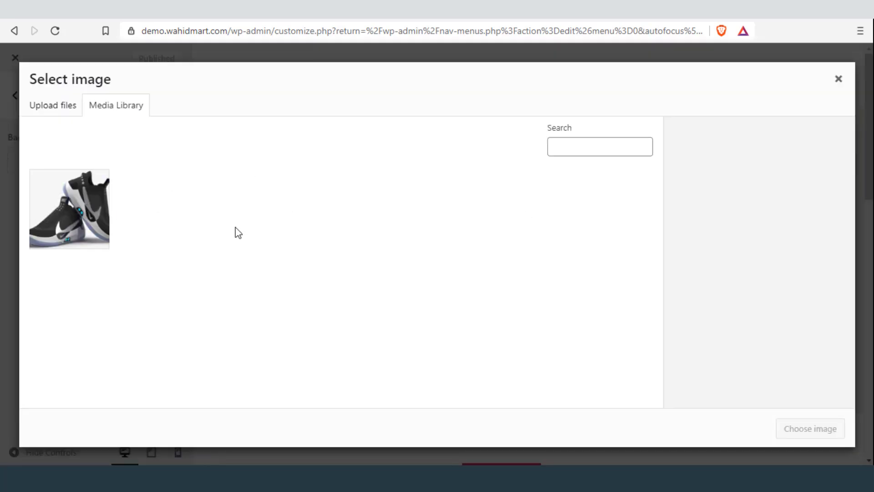
click(39, 114)
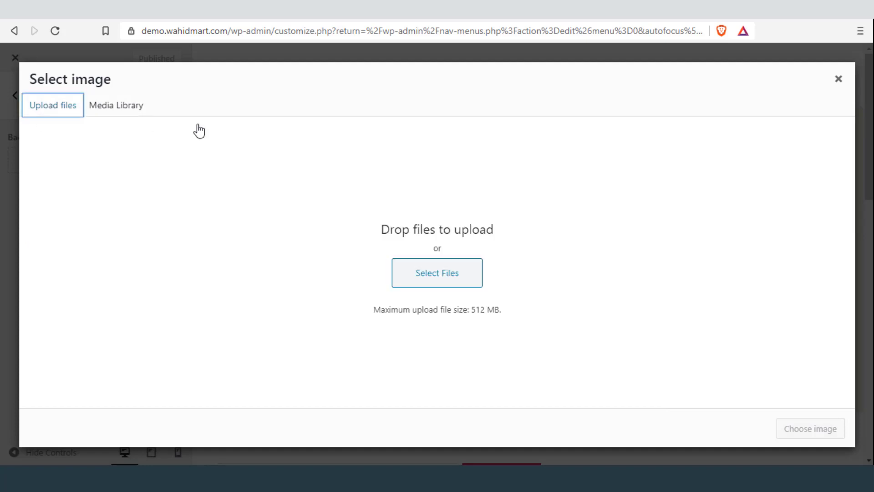
click(433, 278)
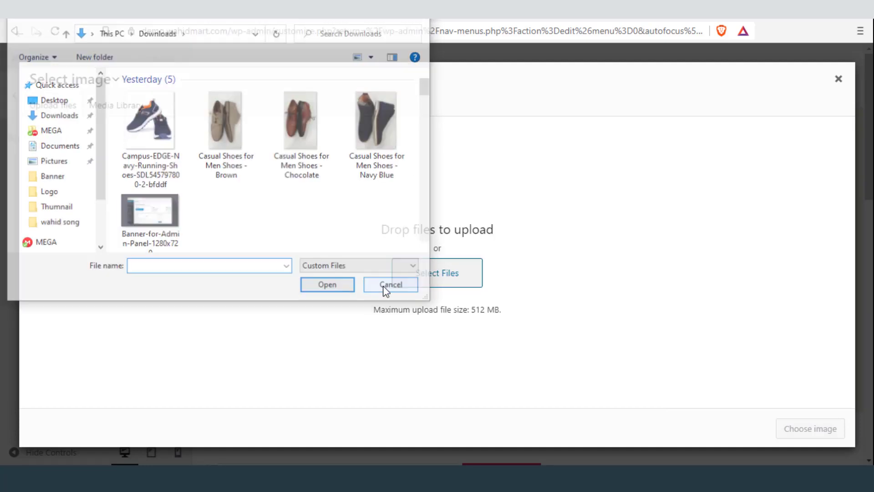
click(386, 284)
click(838, 80)
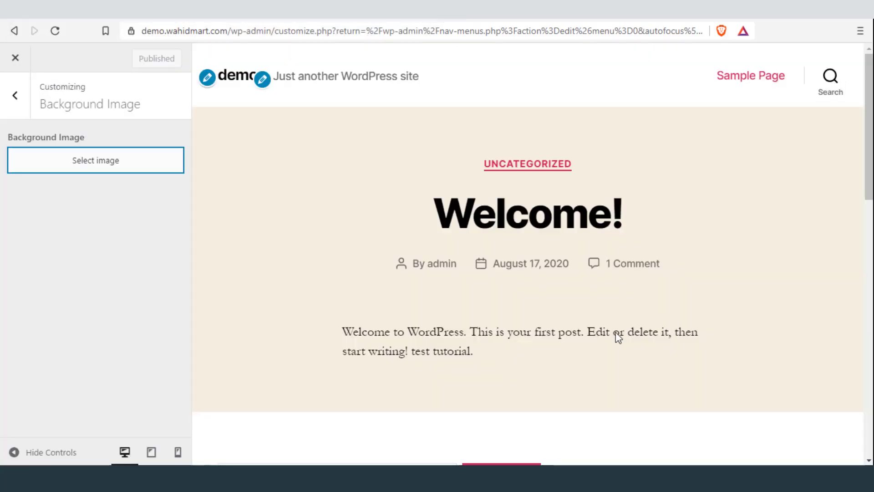
click(15, 59)
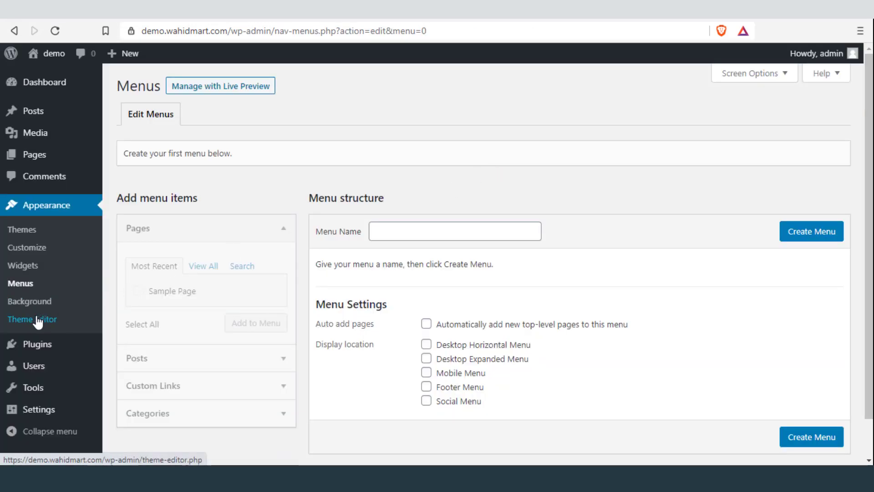
Step: Open the theme editor, accept its direct-editing warning, and view Twenty Twenty's Theme Functions file (functions.php)
click(38, 320)
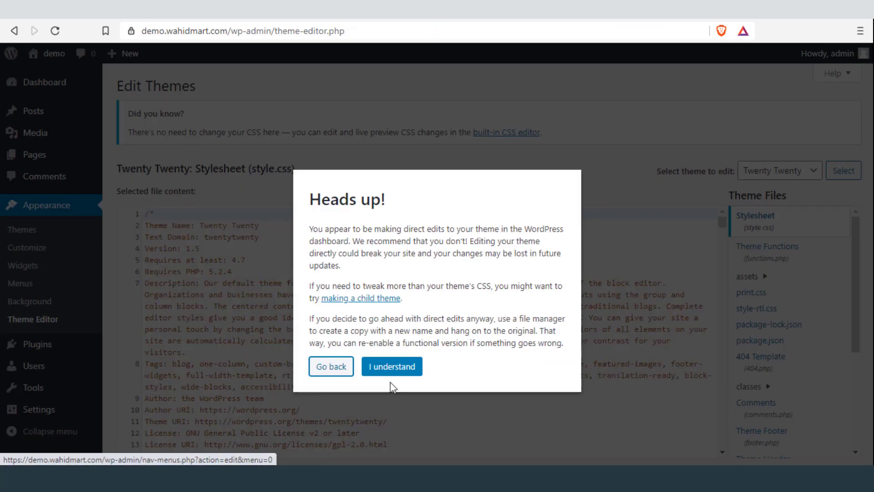
click(394, 369)
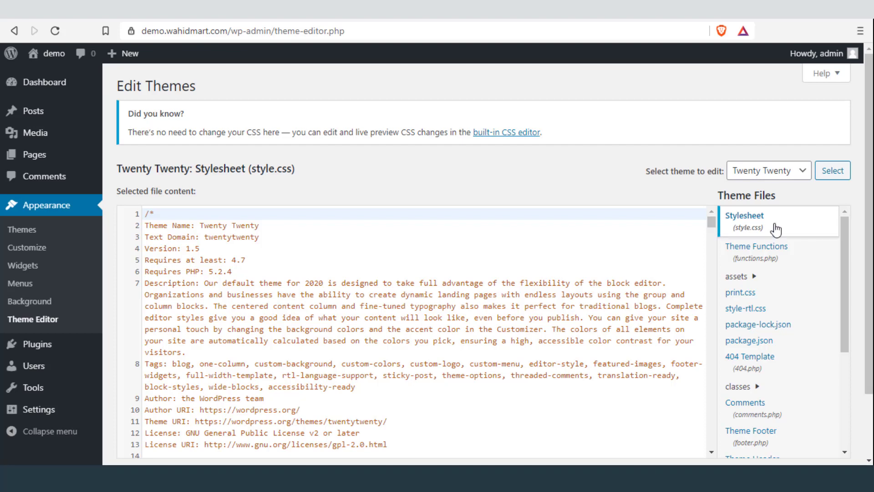
click(775, 248)
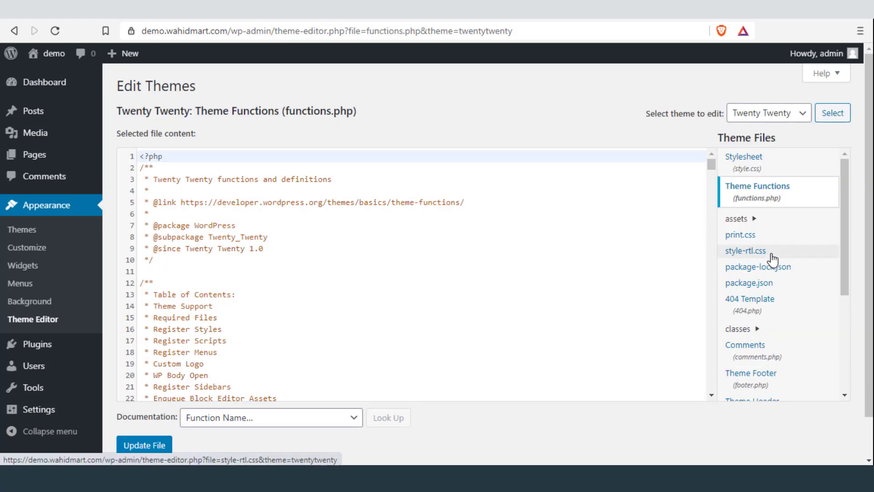
Step: View Twenty Twenty's print.css and style-rtl.css files and look through the rest of the theme file list
click(745, 237)
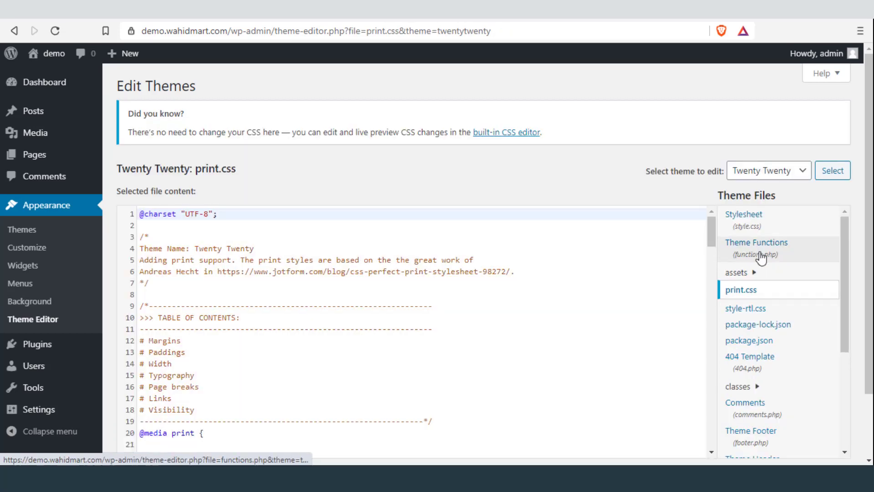
click(756, 311)
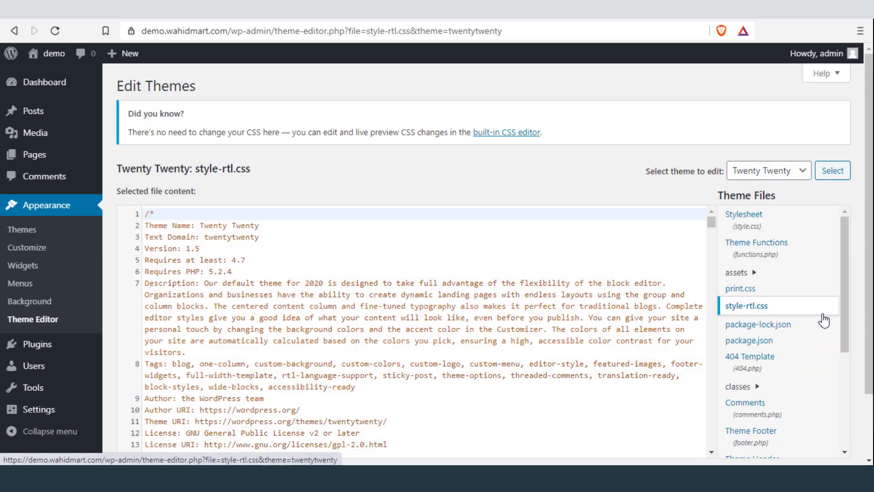
mouse_move(712, 222)
mouse_down()
mouse_move(713, 235)
mouse_move(714, 223)
mouse_up()
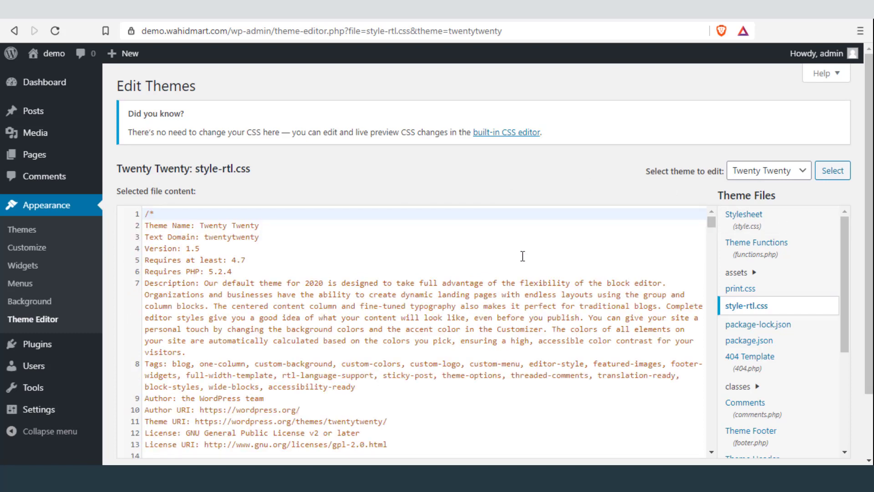
scroll(522, 256, down, 2)
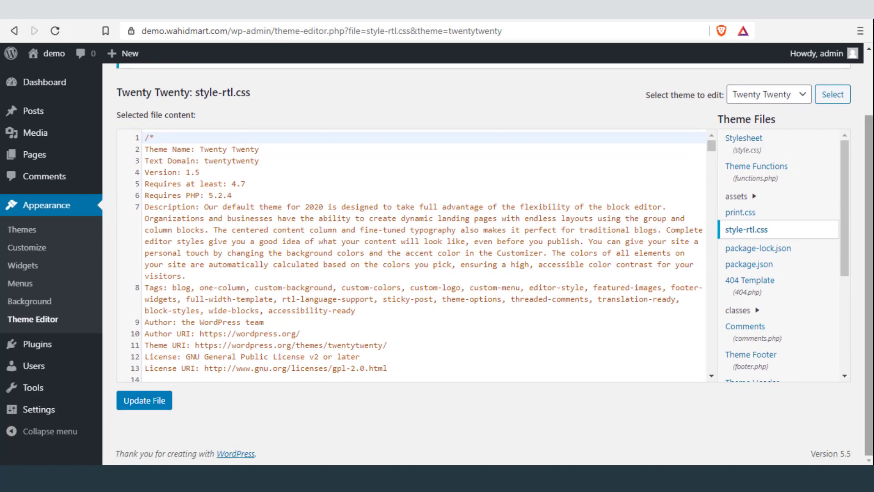
scroll(833, 300, down, 4)
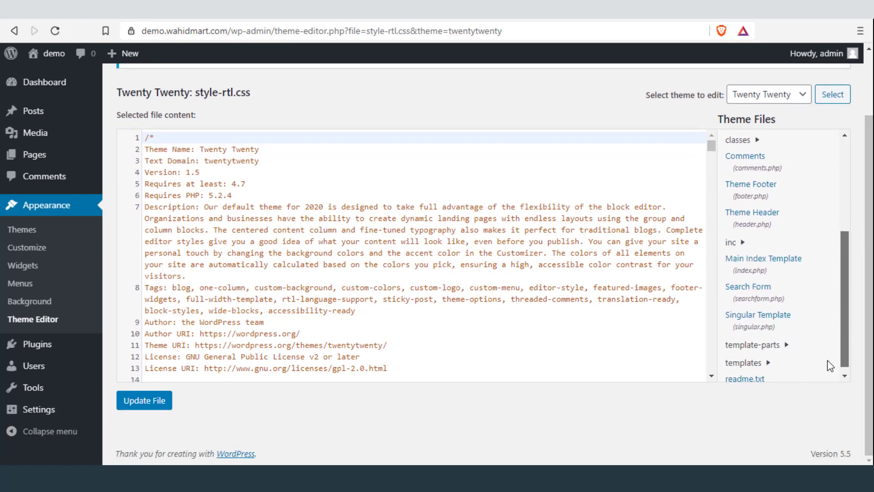
scroll(828, 366, up, 5)
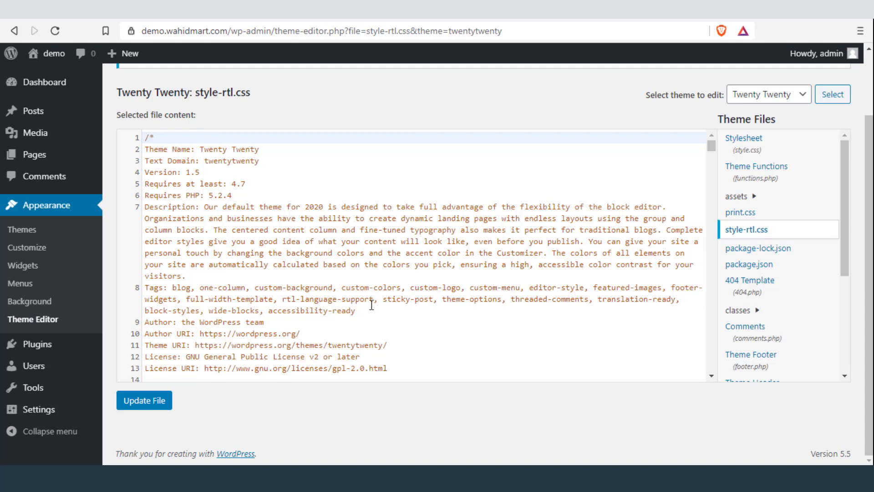
Step: View the installed plugins, activate Akismet Anti-Spam from the Add Plugins page, and return there without setting up an Akismet account
mouse_move(39, 347)
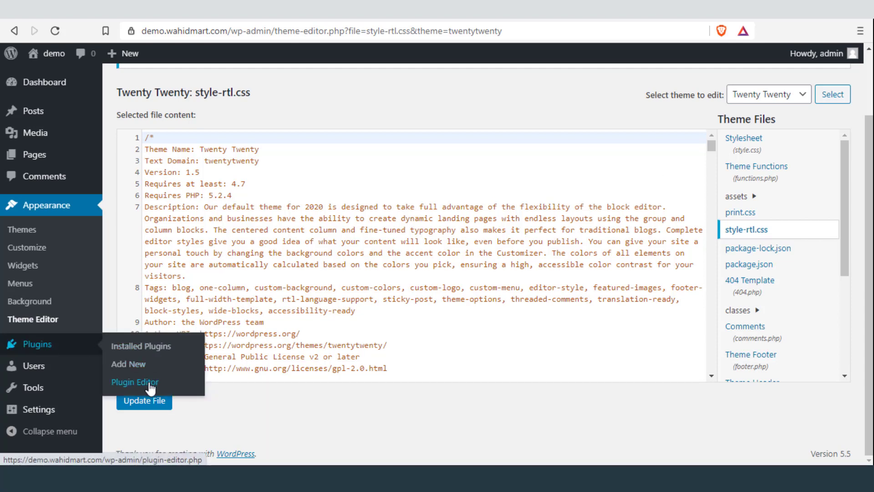
click(130, 346)
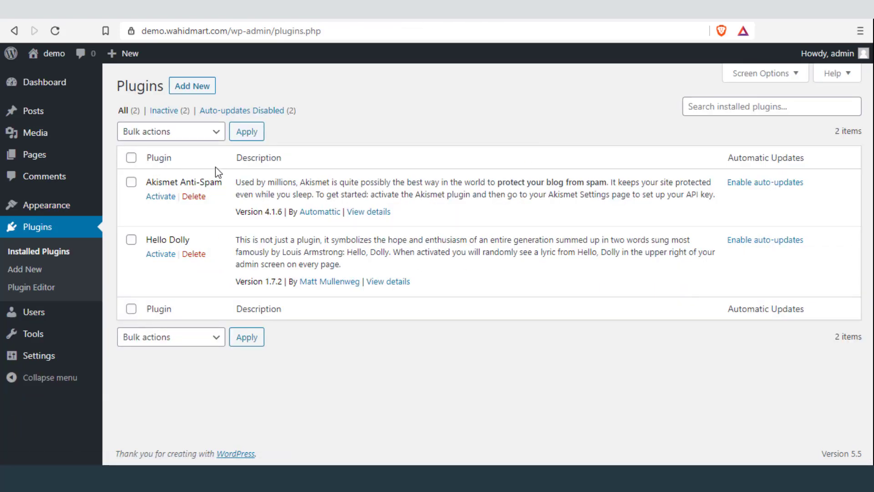
click(28, 270)
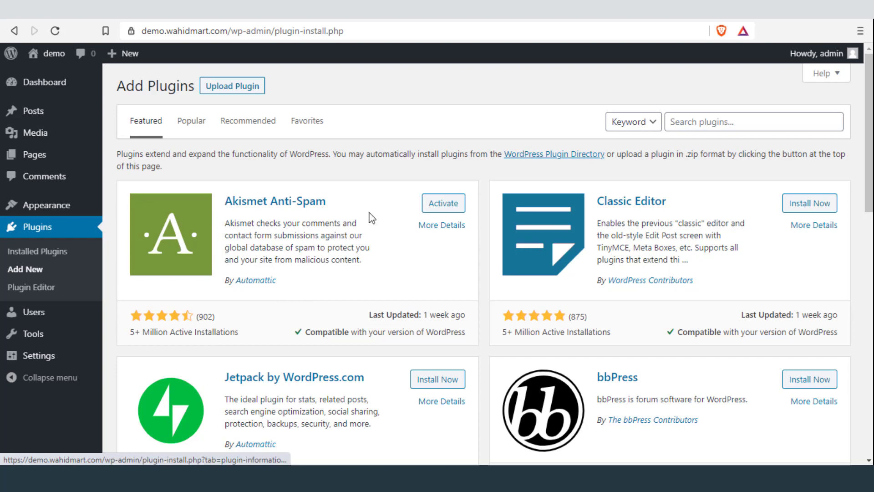
click(434, 208)
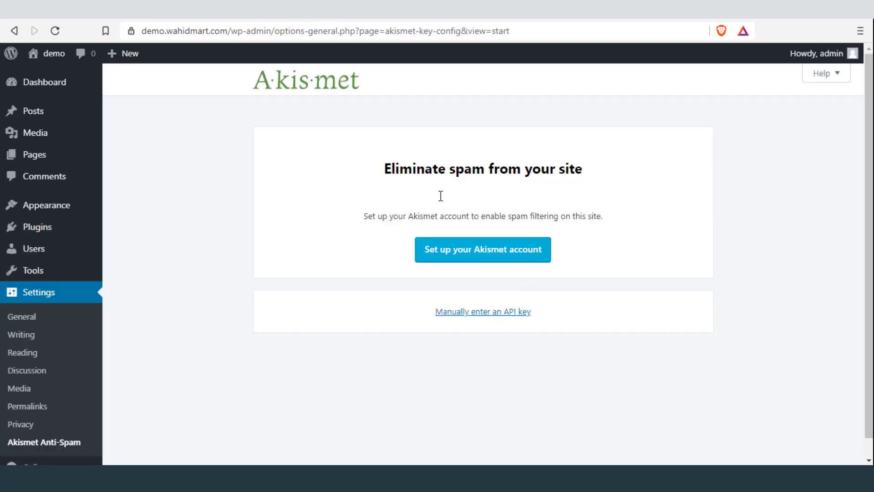
click(14, 30)
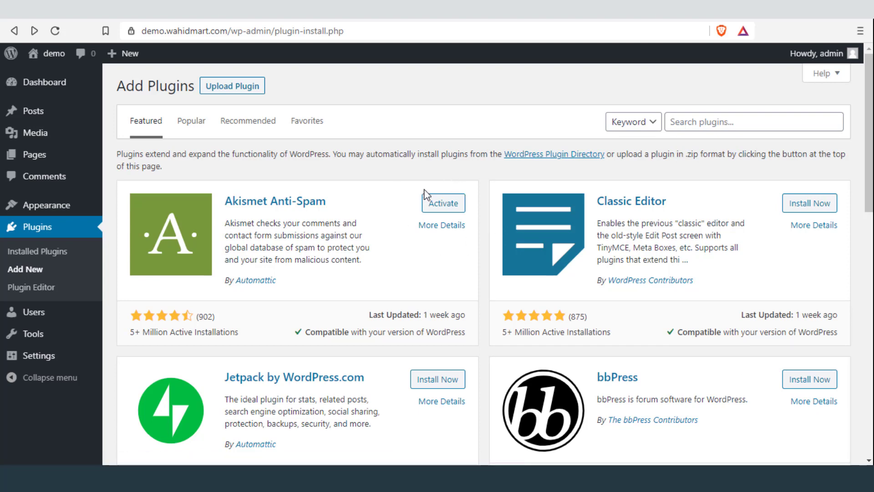
Step: Open the plugin editor, accept its direct-editing warning, and view Akismet's akismet.php file
click(41, 287)
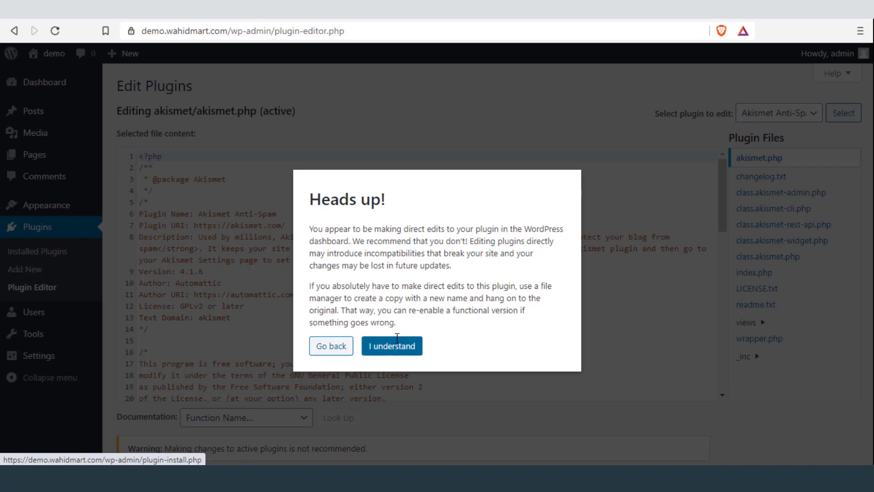
click(395, 351)
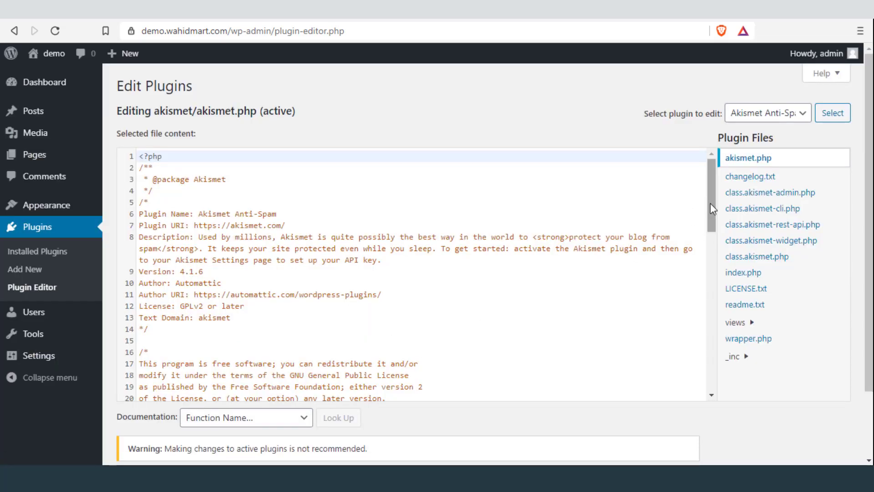
mouse_move(710, 203)
mouse_down()
mouse_move(694, 381)
mouse_move(710, 316)
mouse_move(712, 221)
mouse_move(718, 370)
mouse_move(719, 205)
mouse_up()
Step: Open the admin's user profile and examine its personal options, first name, last name, nickname and public display name fields
mouse_move(62, 313)
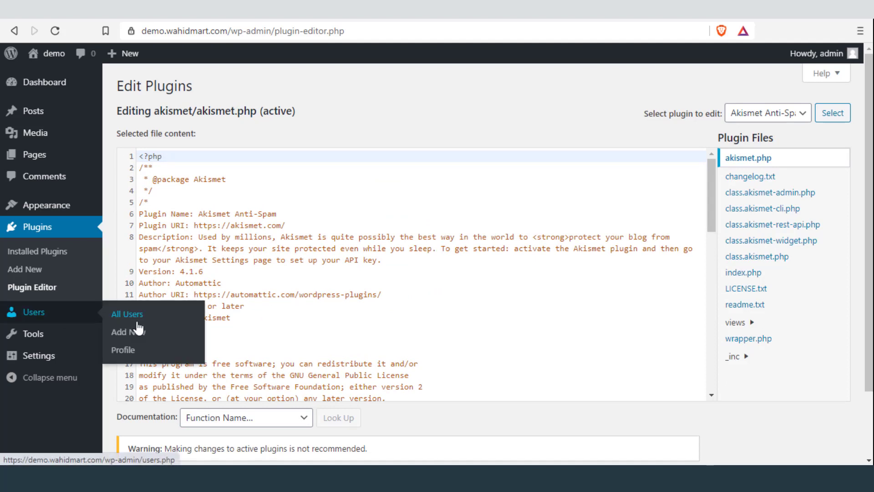
click(131, 351)
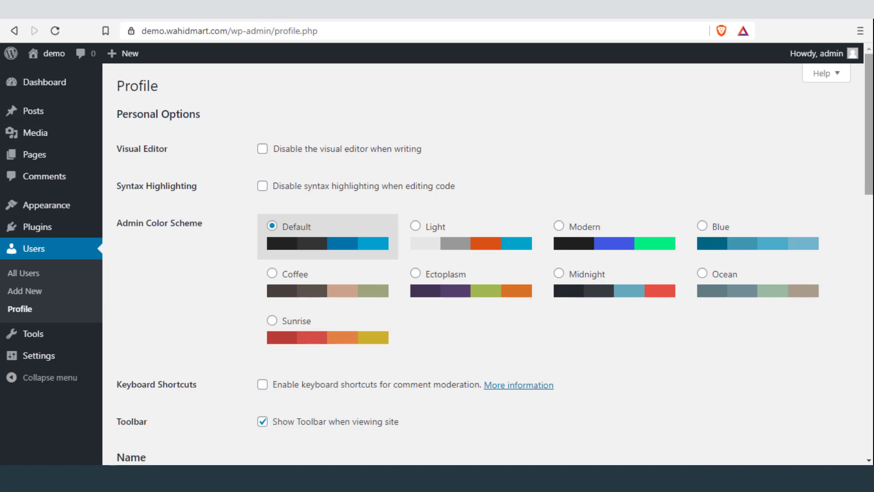
scroll(868, 264, down, 6)
scroll(494, 259, down, 1)
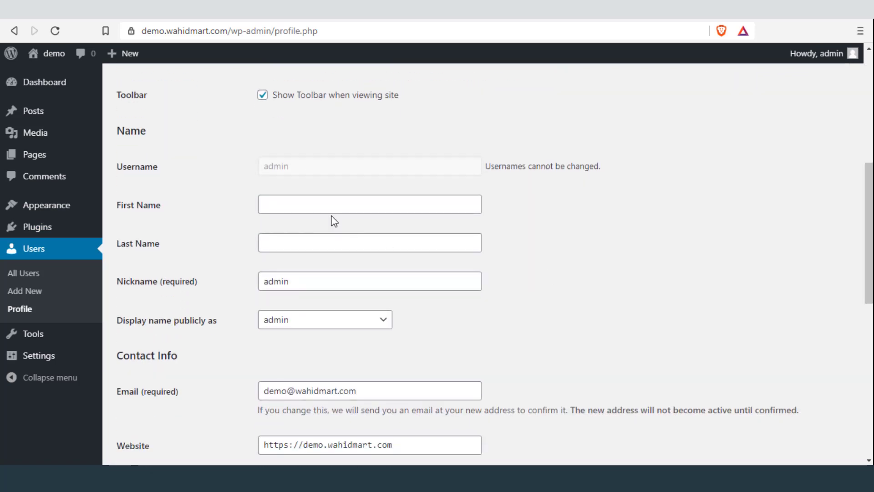
click(326, 201)
click(352, 239)
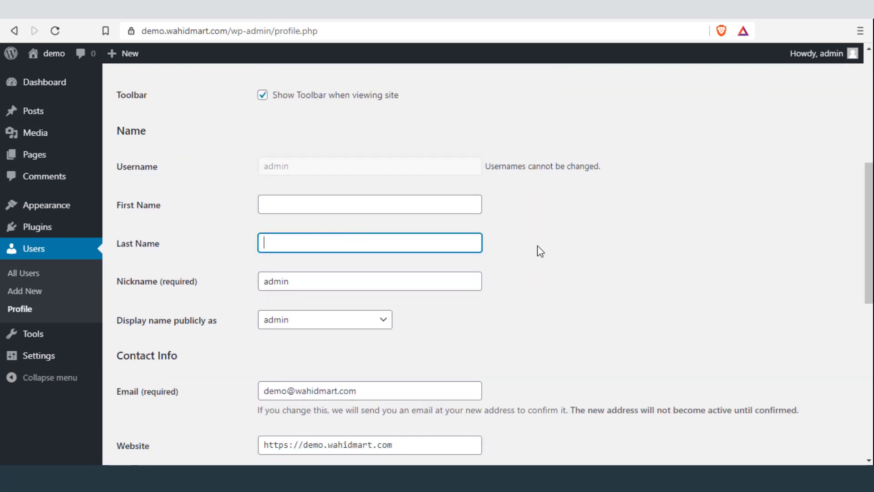
mouse_move(799, 57)
click(321, 283)
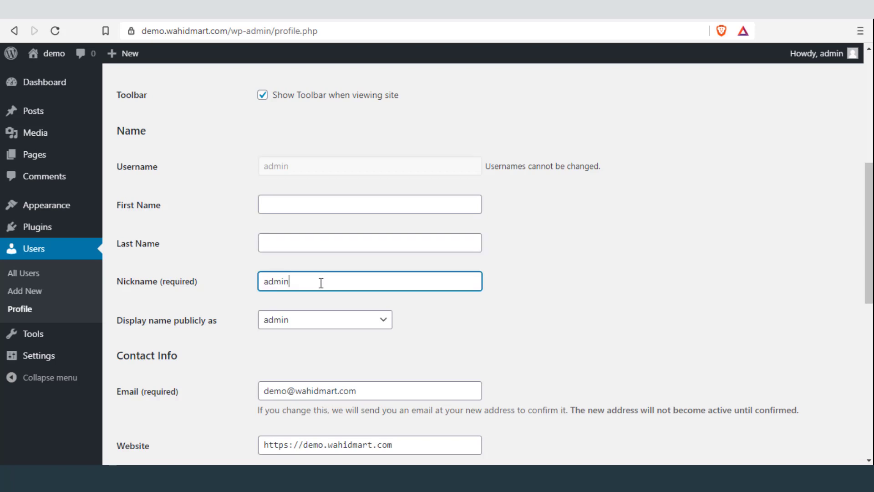
click(332, 318)
click(607, 292)
Step: Examine the profile's email, biographical info, profile picture and account management settings without changing them
drag(869, 291, 868, 356)
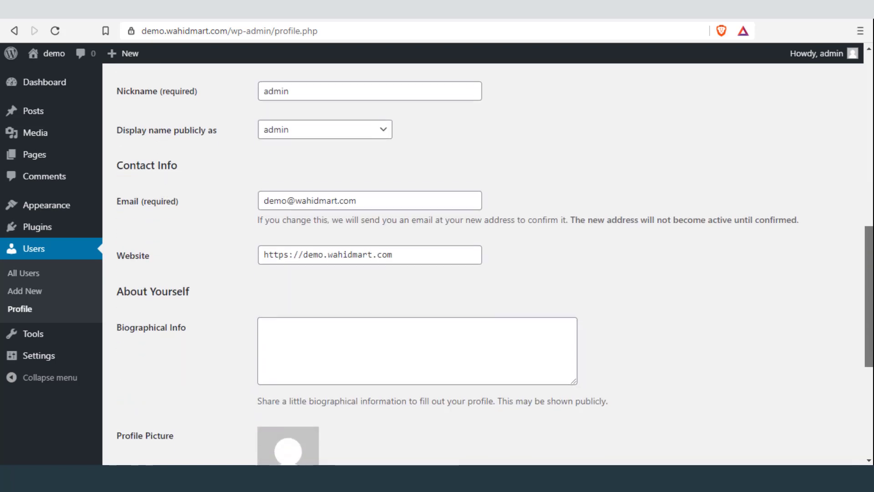
click(379, 202)
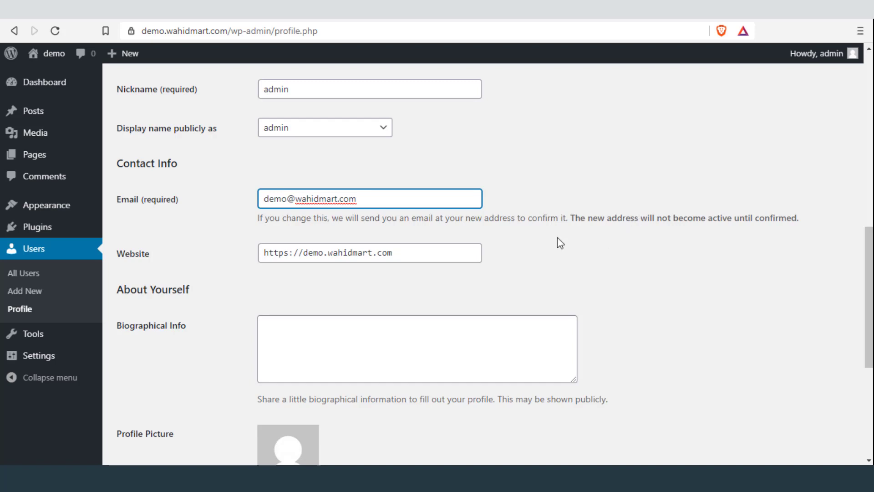
click(370, 347)
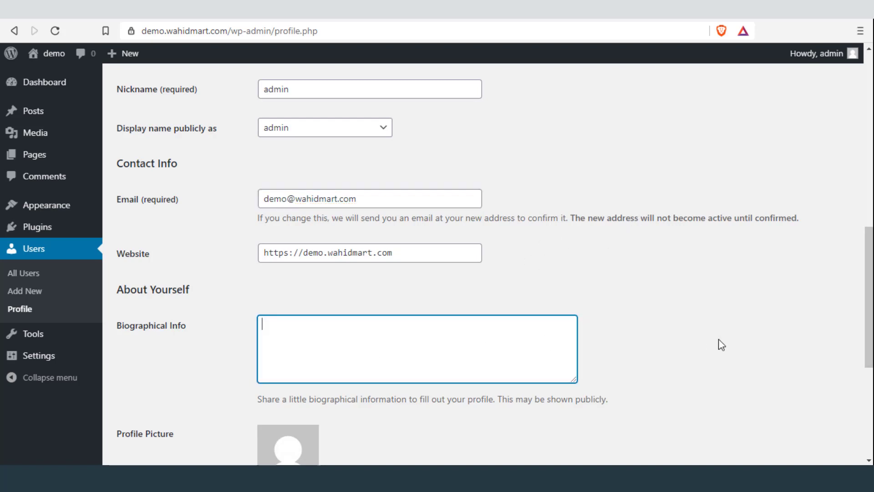
drag(869, 295, 868, 376)
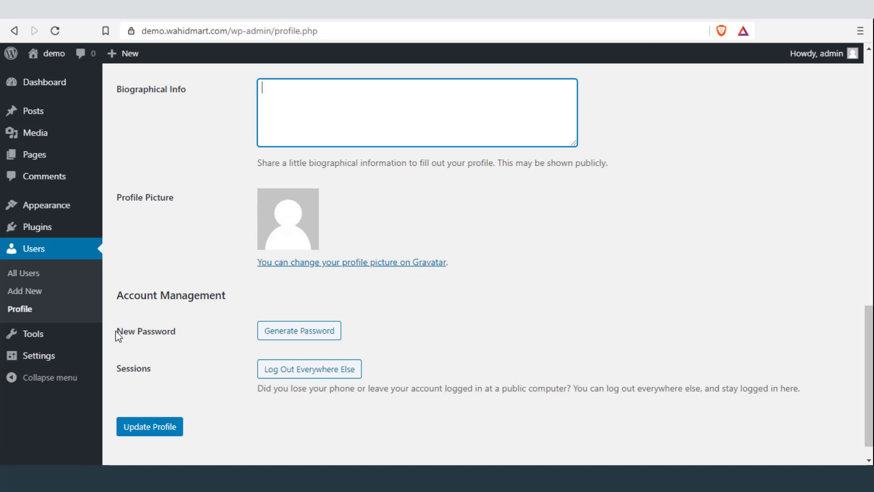
Step: View the Available Tools page, the list of import systems and the Export page
click(33, 334)
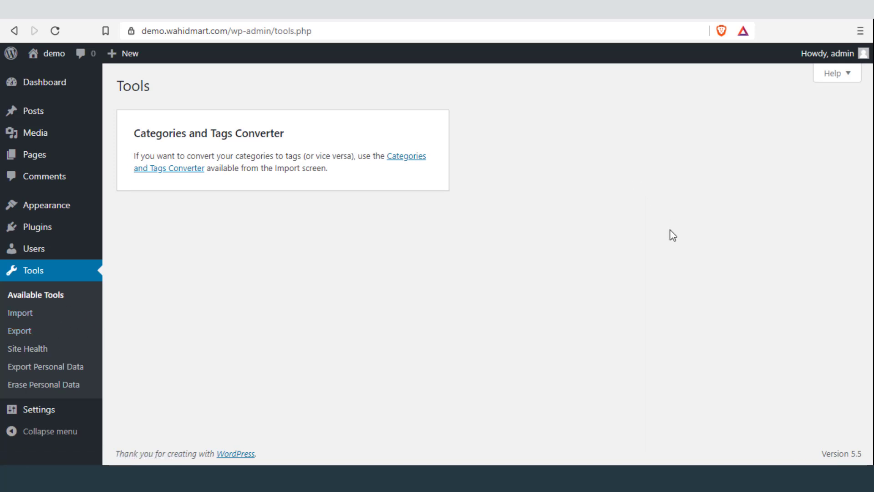
click(24, 314)
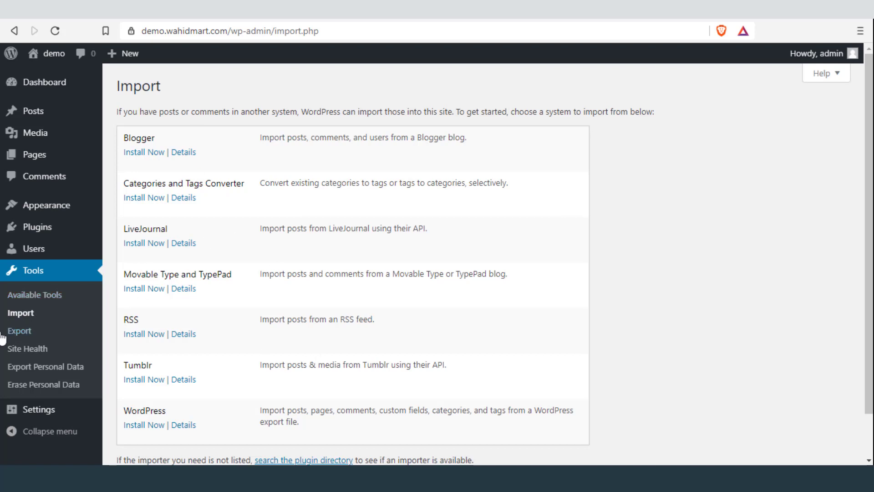
click(18, 333)
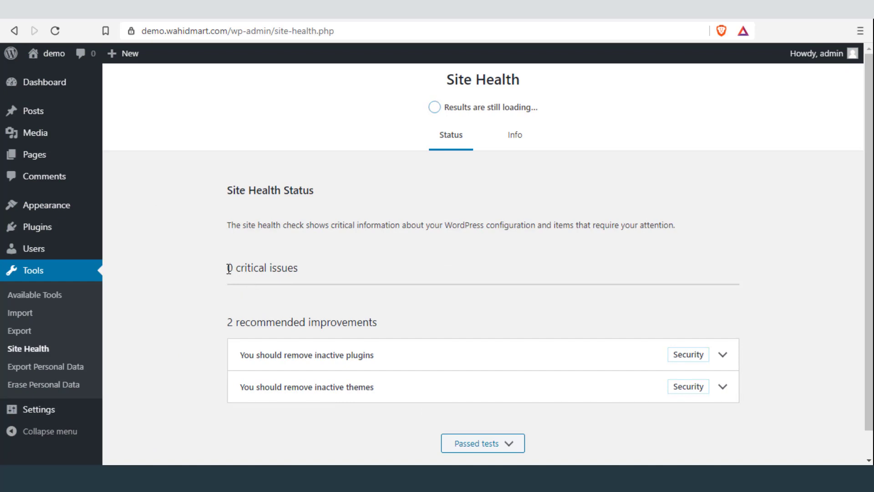
Step: Examine the Site Health recommendations on inactive plugins and inactive themes, check the site info, and return to the status
drag(229, 268, 519, 312)
click(529, 305)
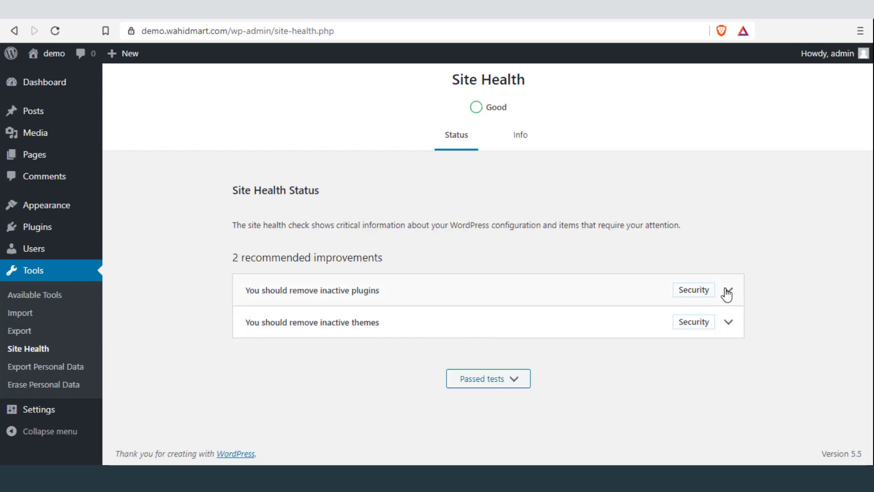
click(727, 294)
scroll(791, 357, down, 3)
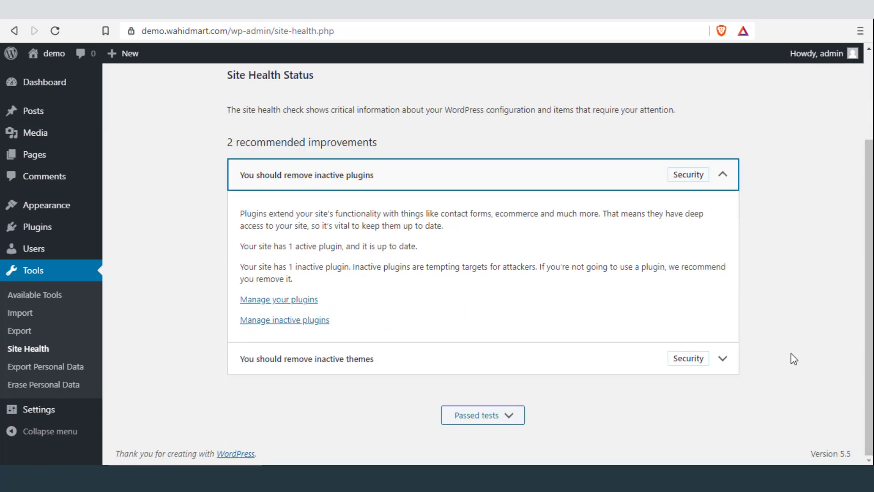
click(727, 368)
scroll(870, 325, down, 3)
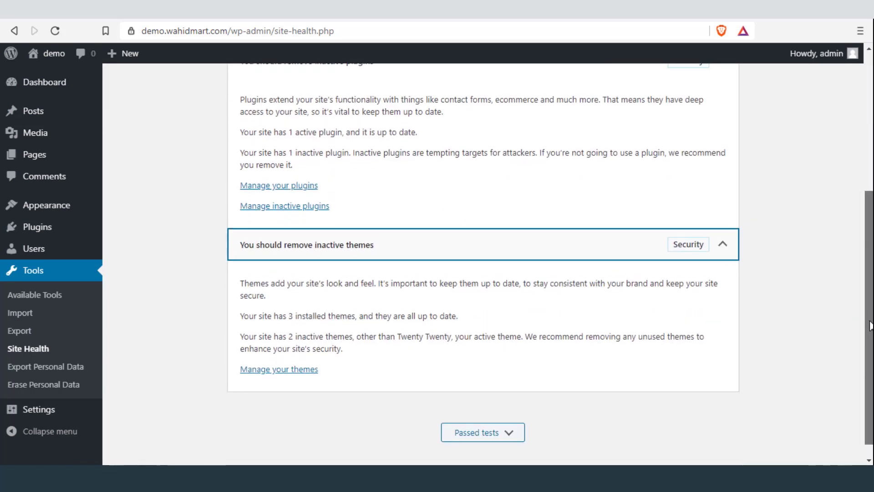
drag(870, 325, 871, 187)
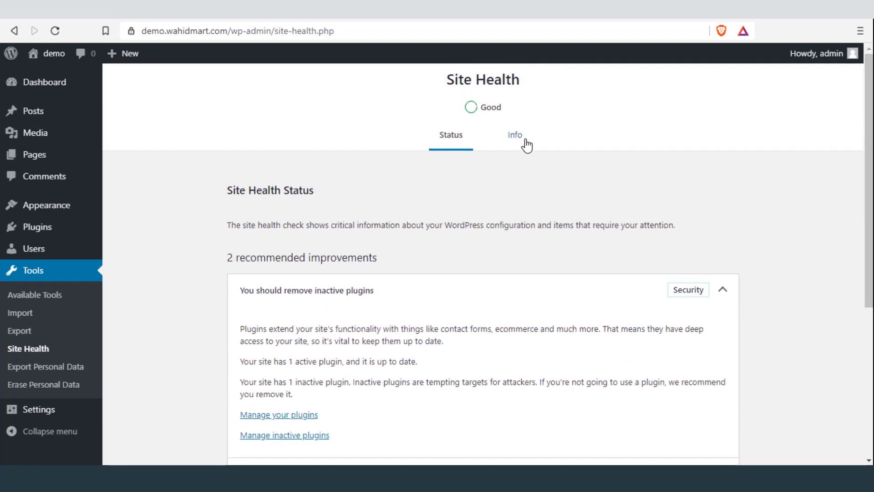
click(527, 142)
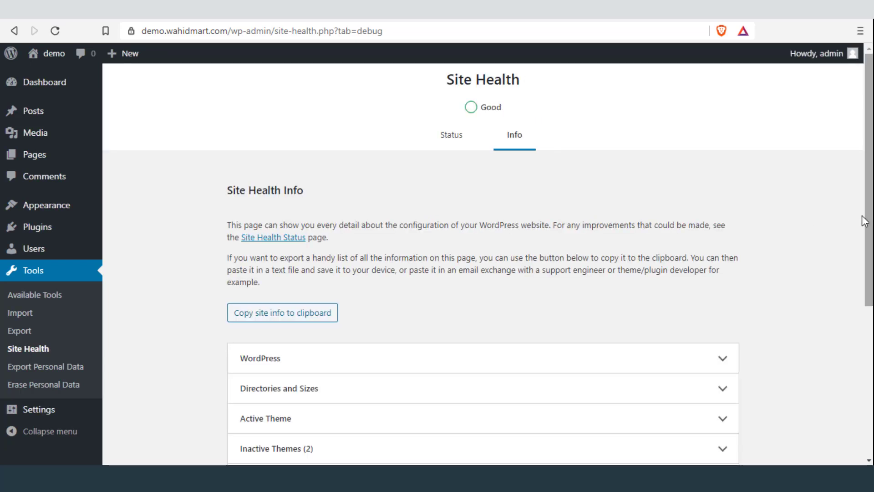
click(465, 143)
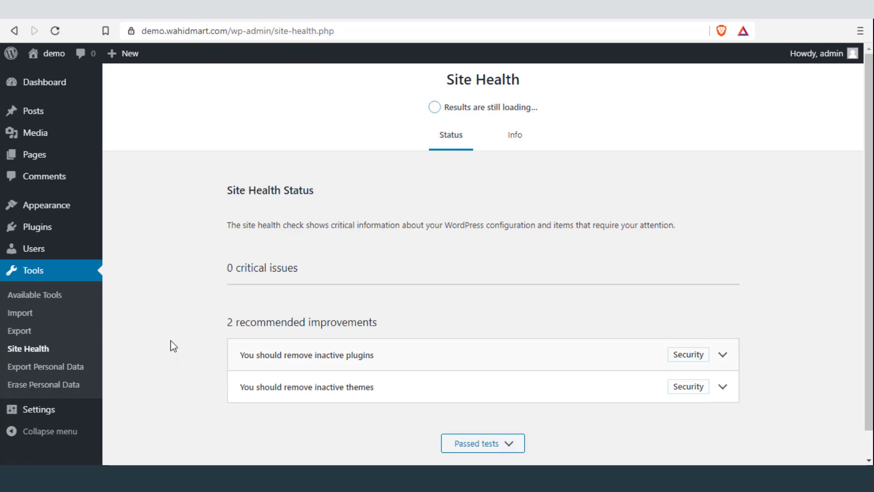
Step: View the Export Personal Data and Erase Personal Data pages, and open the General Settings
click(82, 365)
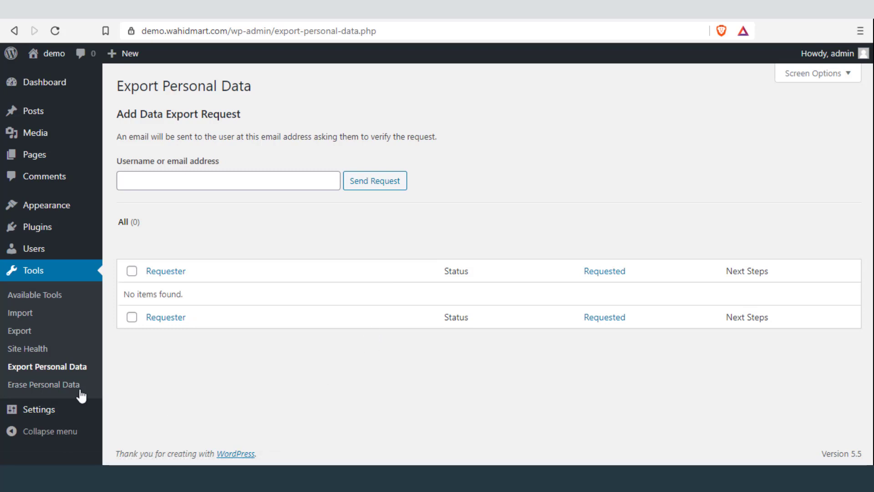
click(45, 384)
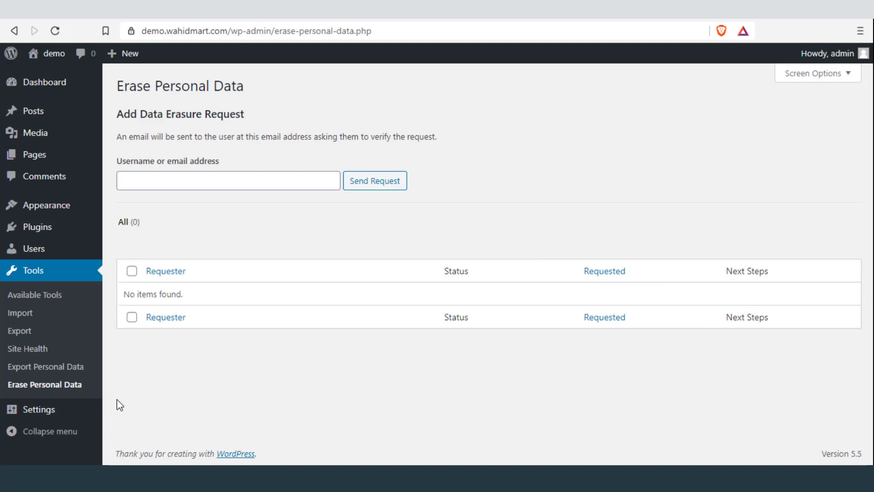
mouse_move(73, 416)
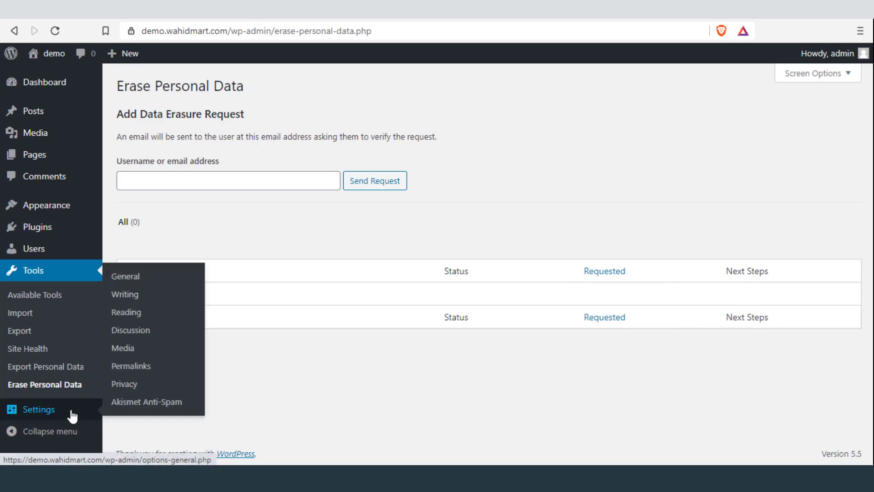
click(134, 282)
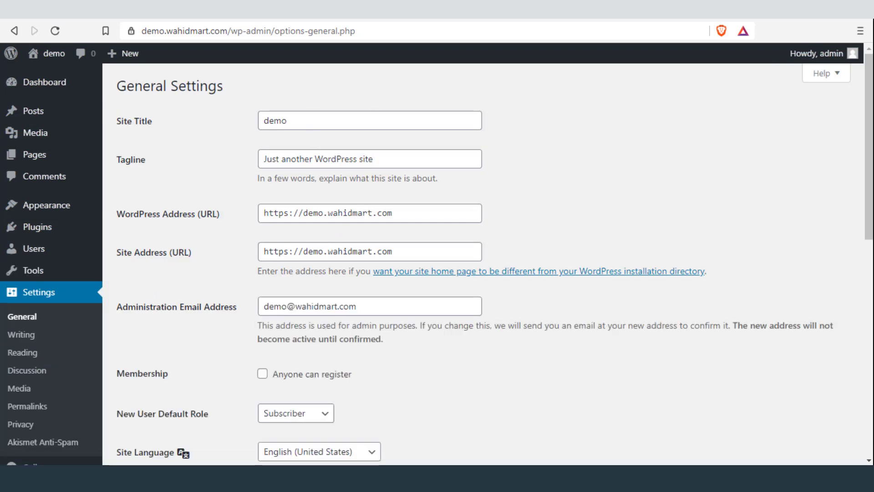
Step: Allow anyone to register in the General Settings, and view the choices for new user default role and site language
scroll(428, 142, down, 1)
scroll(428, 141, up, 1)
scroll(839, 288, down, 5)
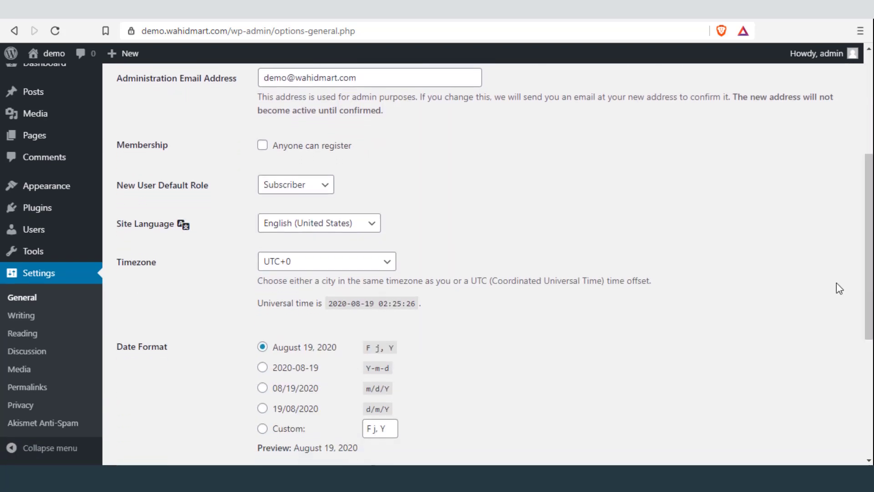
click(262, 146)
click(326, 189)
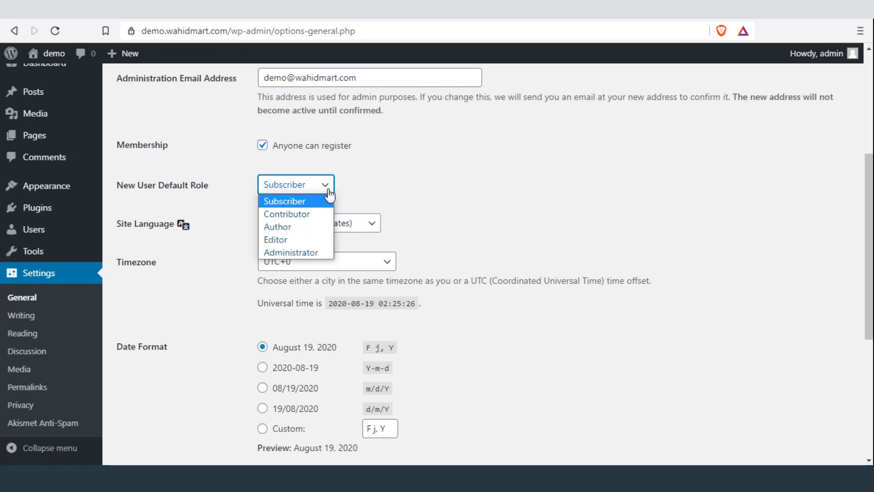
click(471, 193)
click(371, 224)
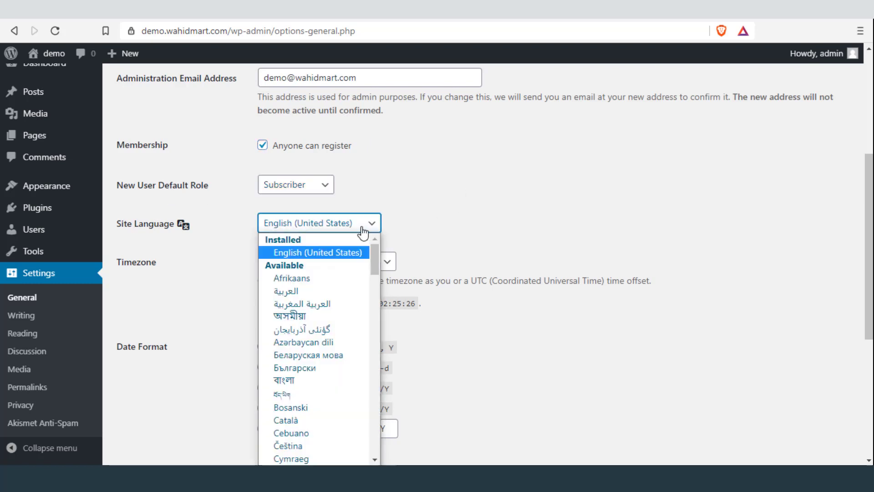
click(569, 218)
Step: Examine the date format, time format and week start options in the General Settings
drag(869, 301, 870, 339)
scroll(856, 342, down, 3)
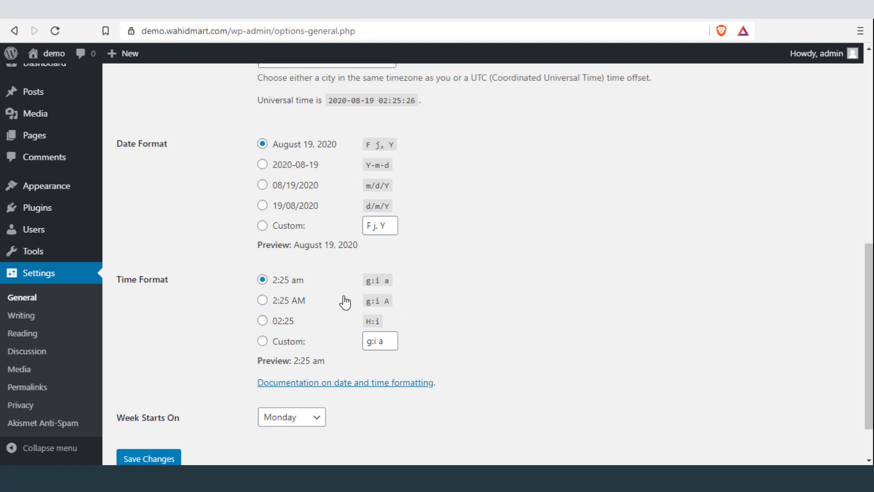
scroll(814, 296, down, 2)
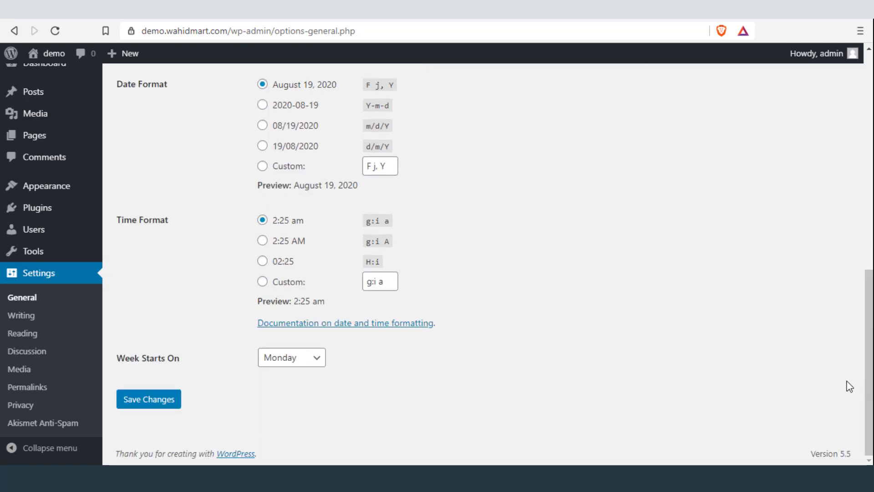
click(299, 359)
click(515, 379)
click(154, 398)
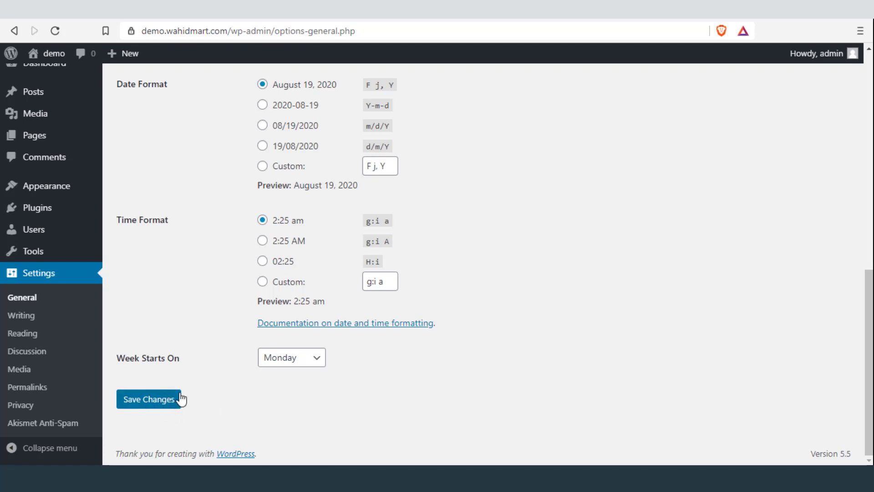
Step: Examine the Writing Settings, covering the default post category, the post via email fields and the update services
click(28, 317)
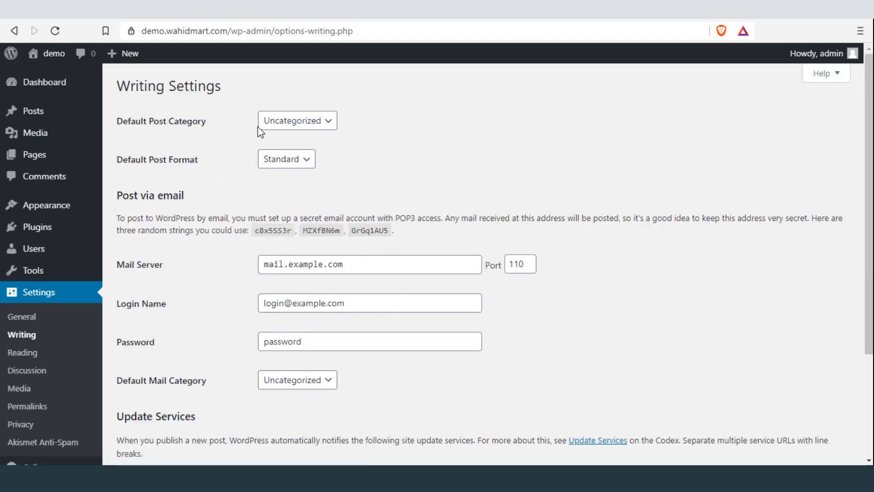
click(328, 124)
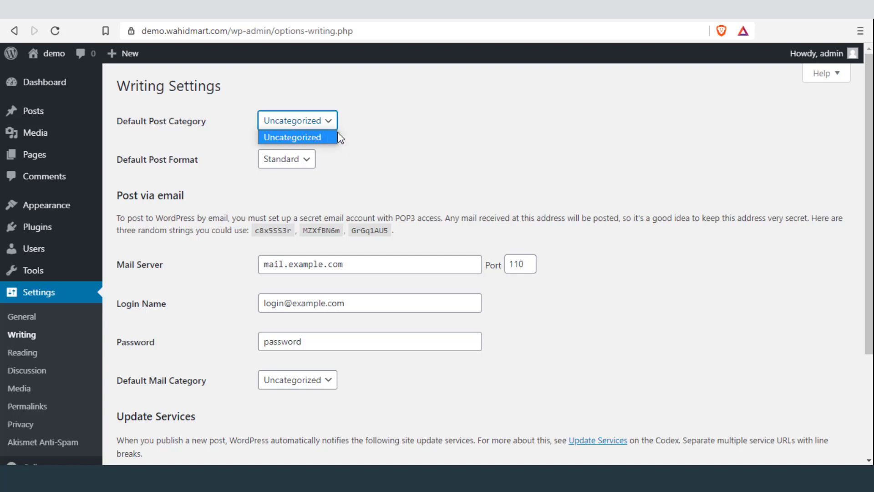
click(431, 214)
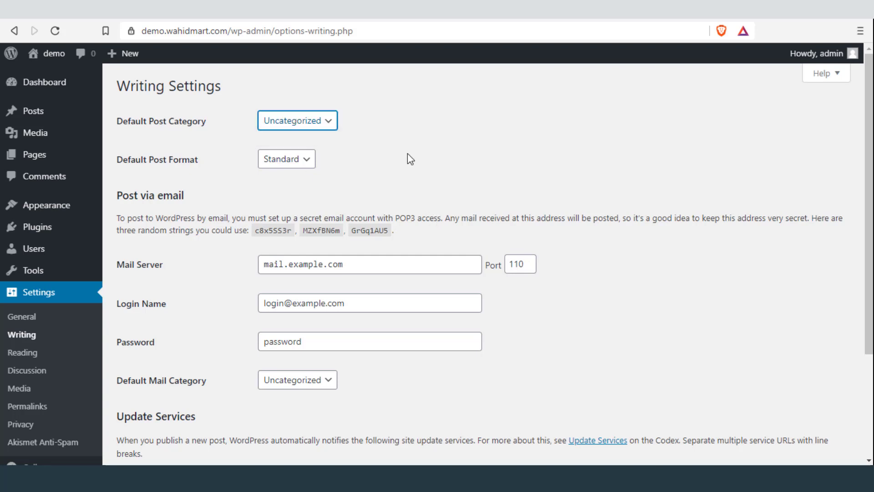
scroll(861, 275, down, 2)
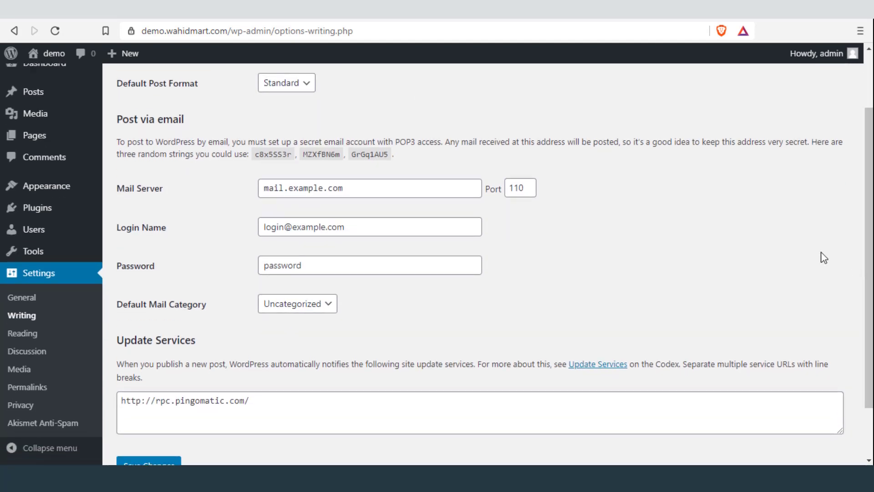
click(337, 187)
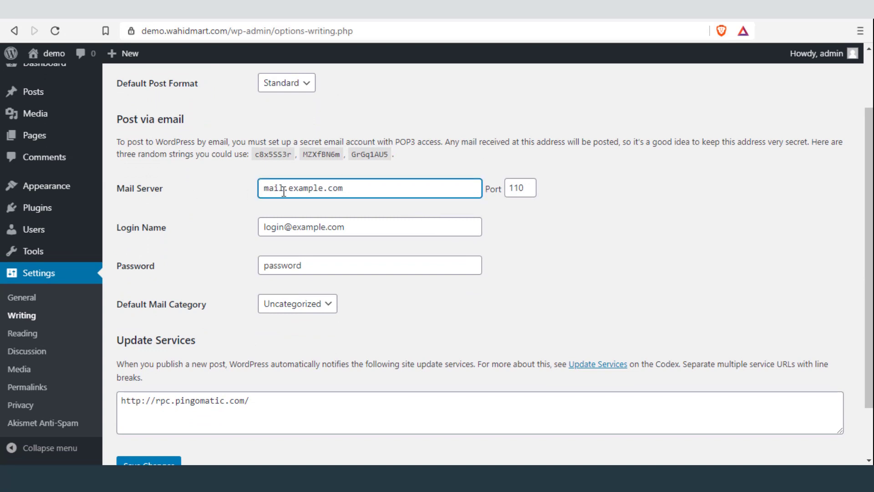
click(529, 188)
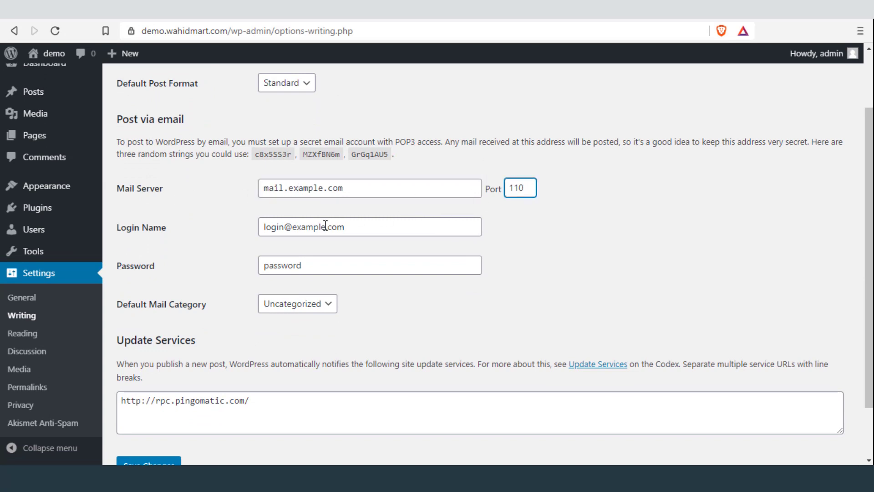
click(326, 227)
click(323, 272)
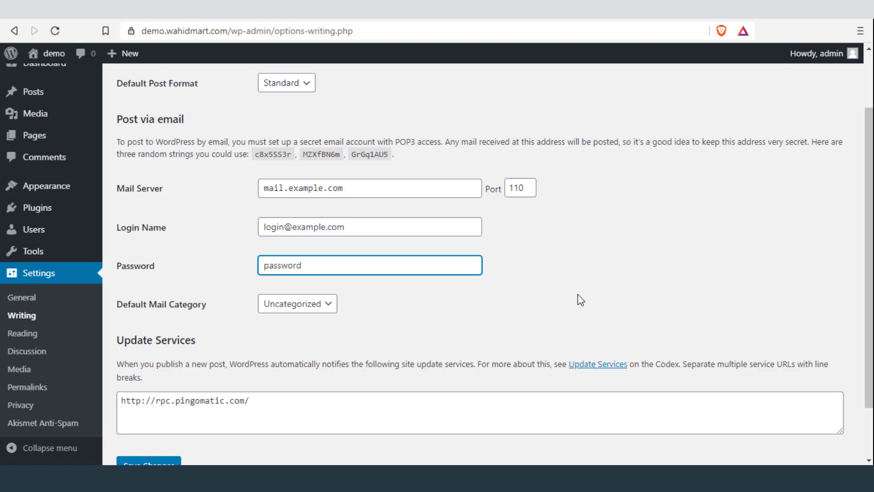
scroll(569, 328, down, 2)
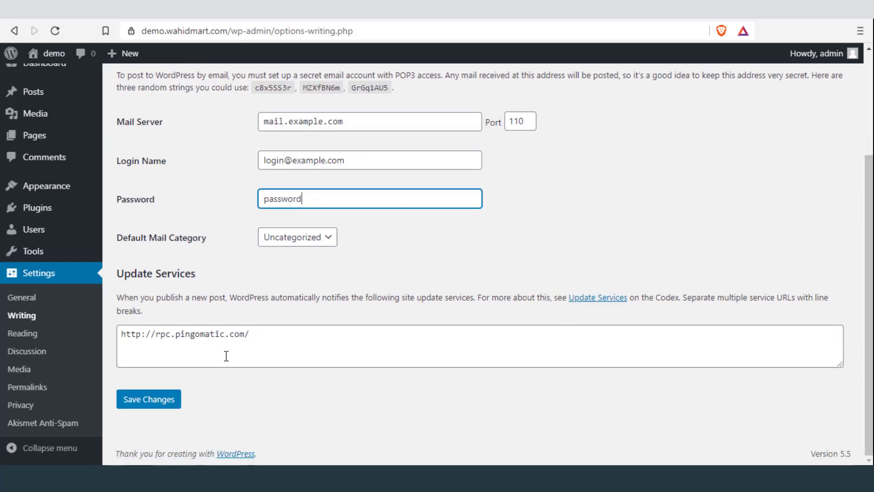
Step: View the Reading Settings for homepage, blog pages and feeds, and look through the Discussion Settings for comments
click(24, 333)
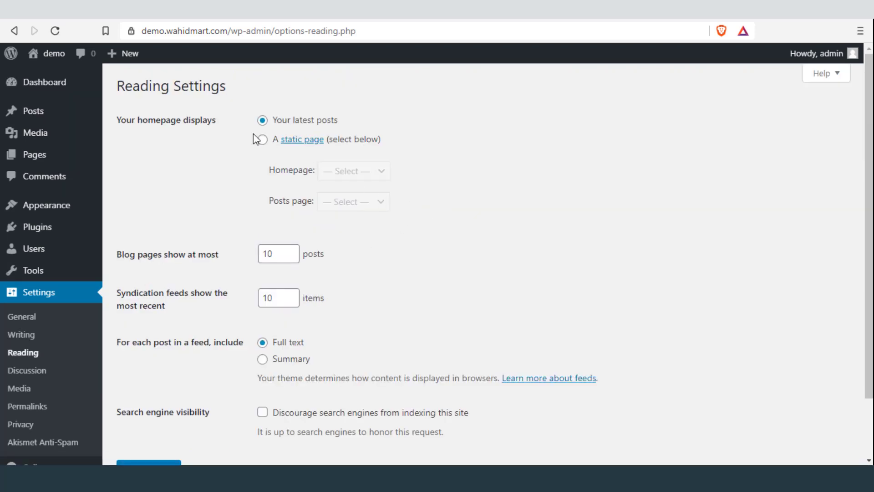
scroll(673, 263, down, 1)
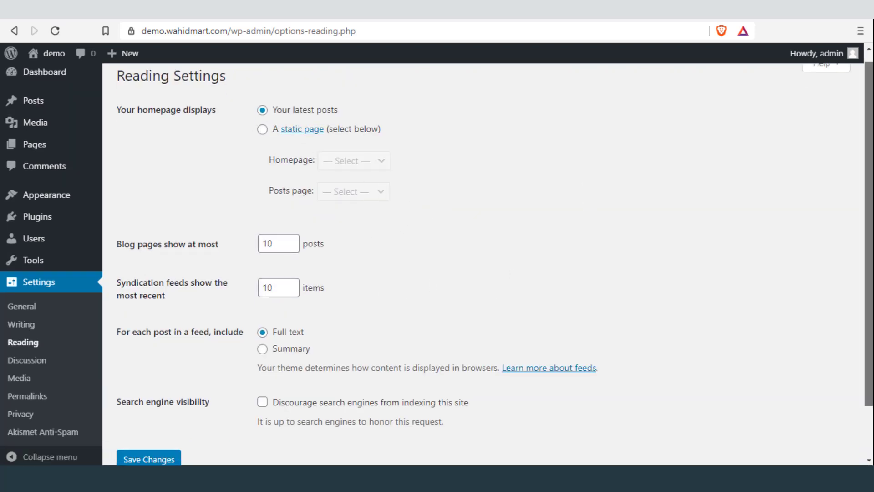
scroll(293, 207, down, 2)
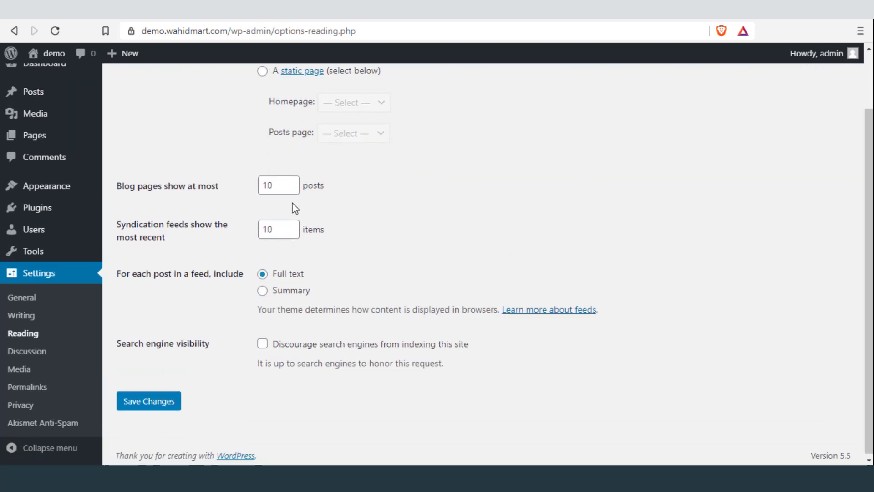
click(283, 227)
click(268, 294)
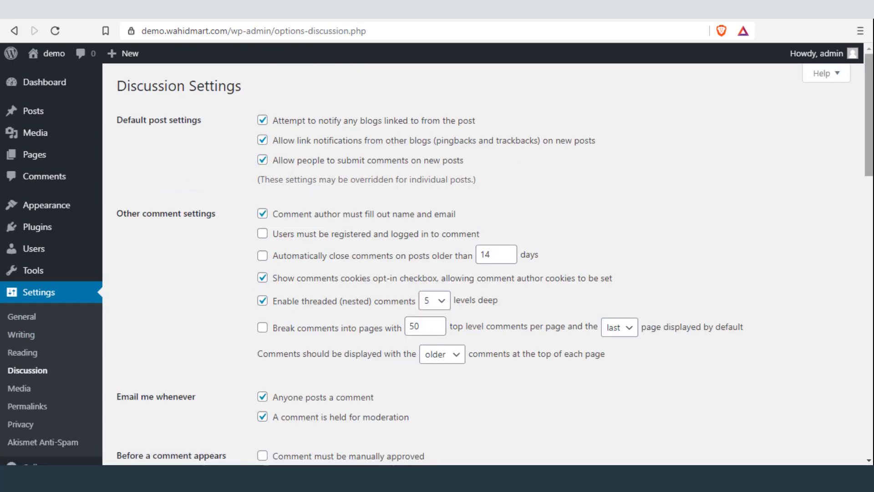
mouse_move(870, 169)
mouse_down()
mouse_move(871, 448)
mouse_move(870, 162)
mouse_up()
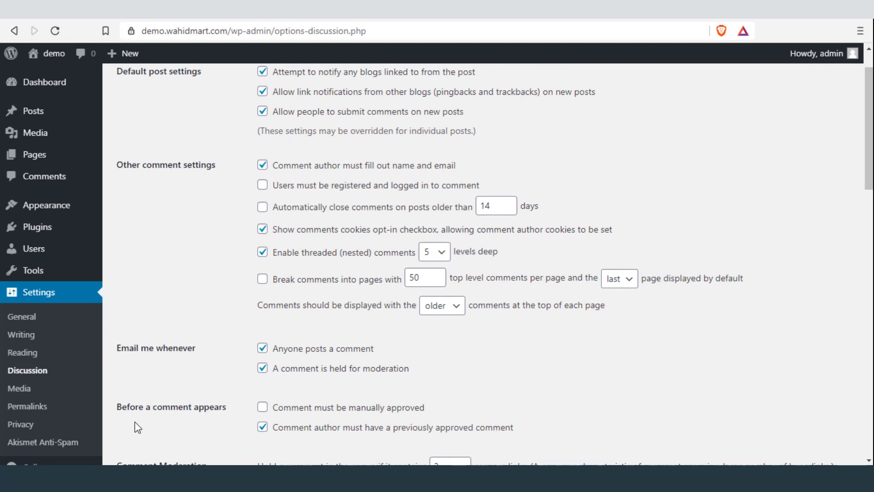
Step: Try changing the thumbnail height in the Media Settings, return it to 150, and view the upload organization option
click(25, 388)
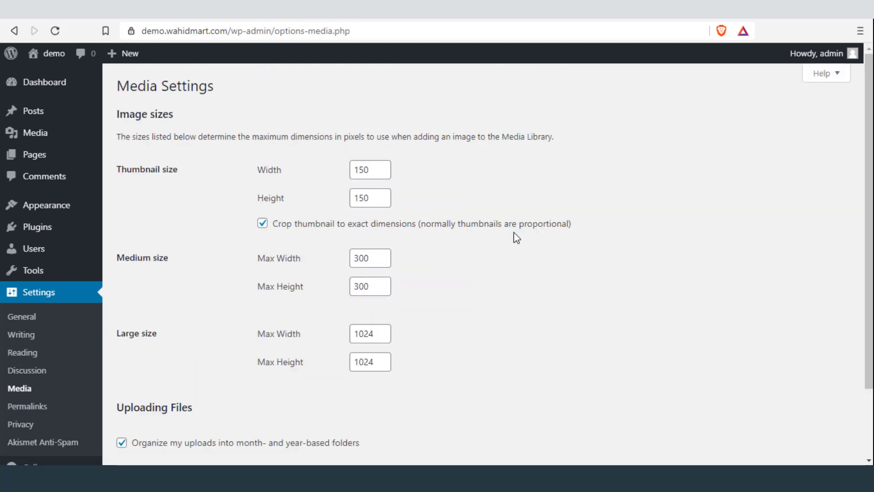
double_click(363, 169)
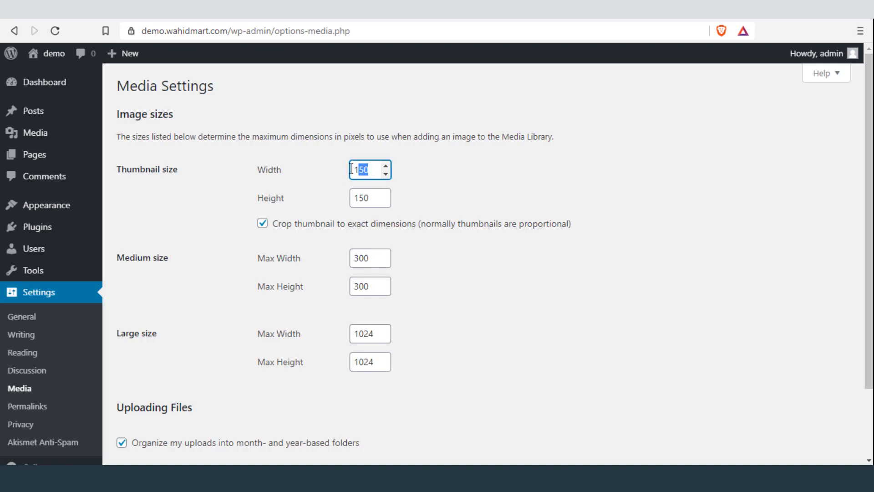
click(386, 194)
scroll(376, 201, up, 1)
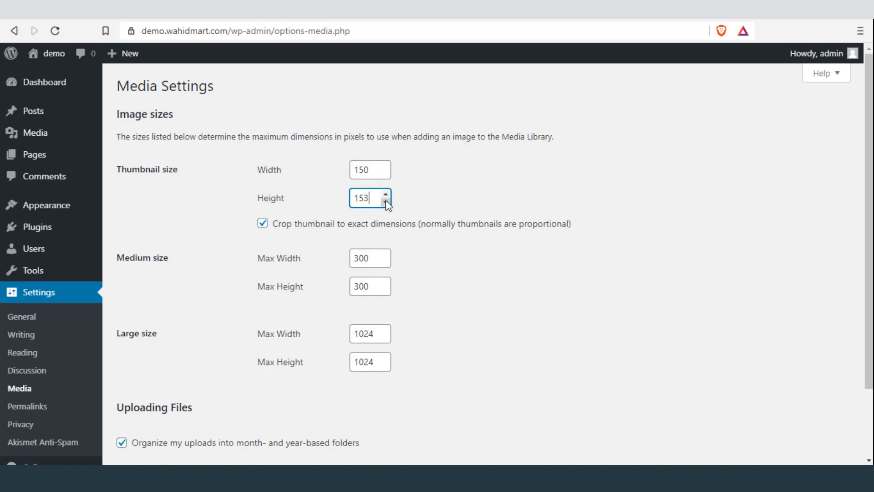
click(386, 202)
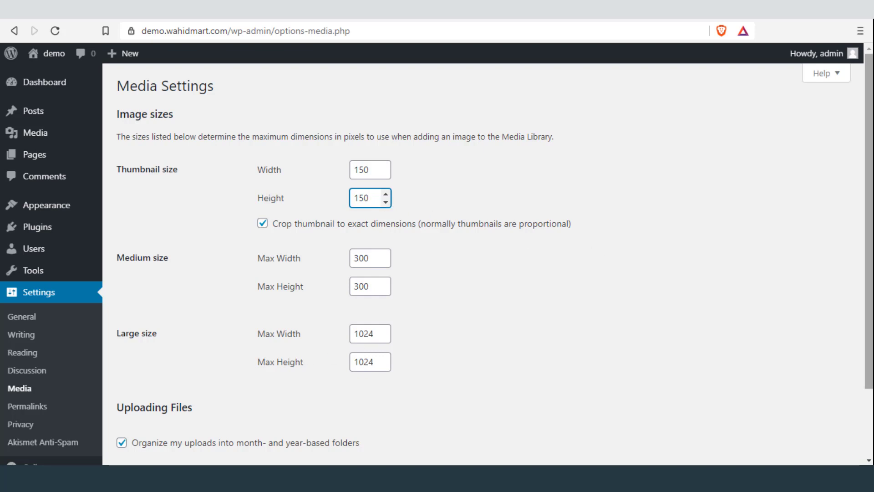
scroll(859, 335, down, 2)
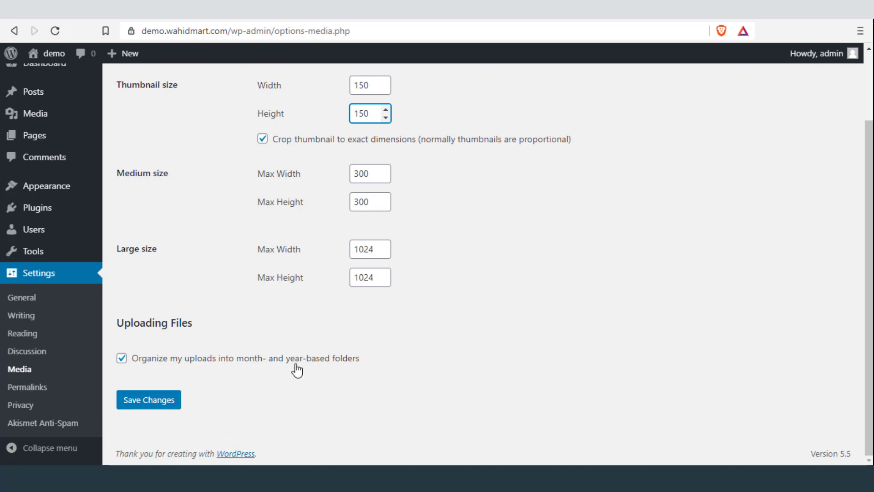
Step: Choose the Post name structure in the Permalink Settings, and check the optional category base and tag base fields
click(27, 387)
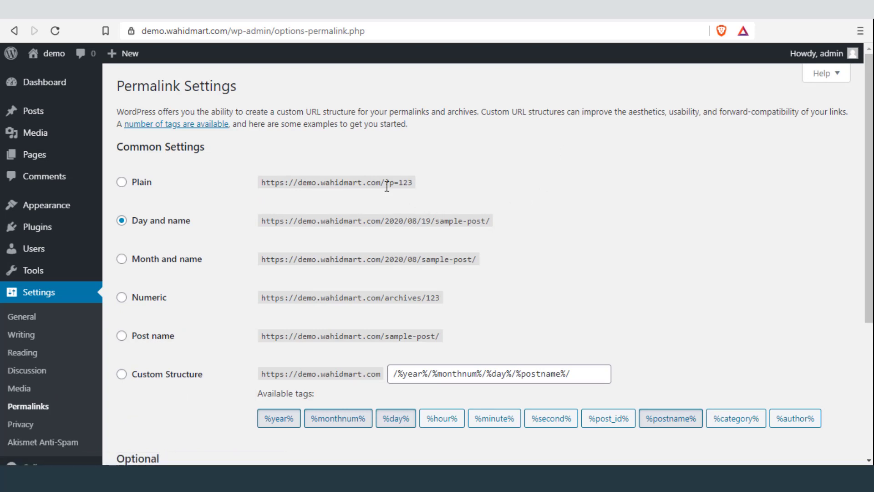
drag(386, 183, 424, 193)
click(398, 184)
click(120, 338)
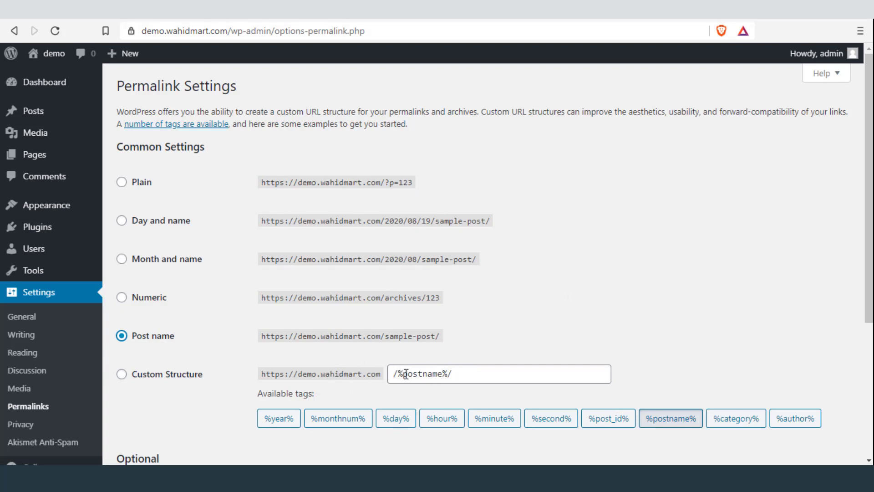
scroll(726, 273, down, 5)
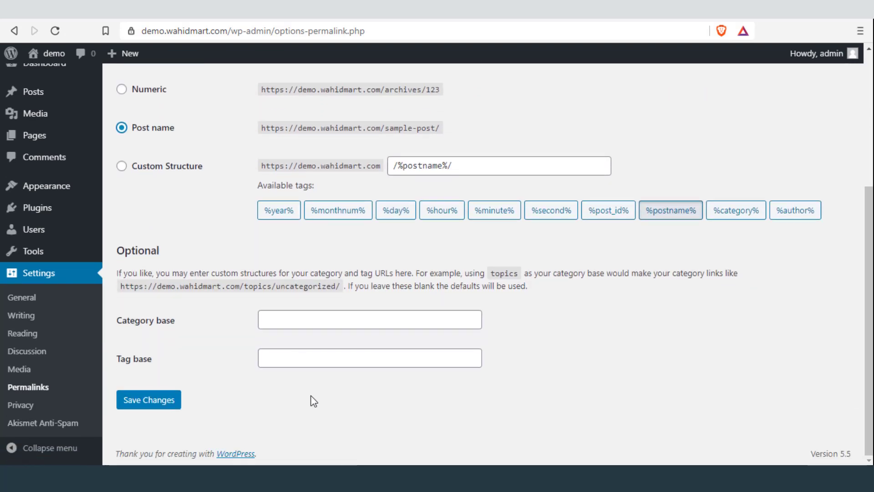
click(273, 324)
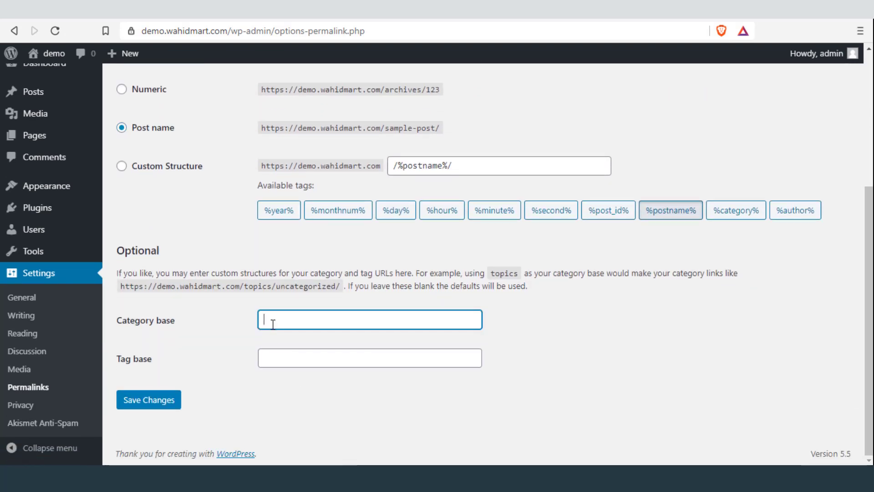
click(278, 358)
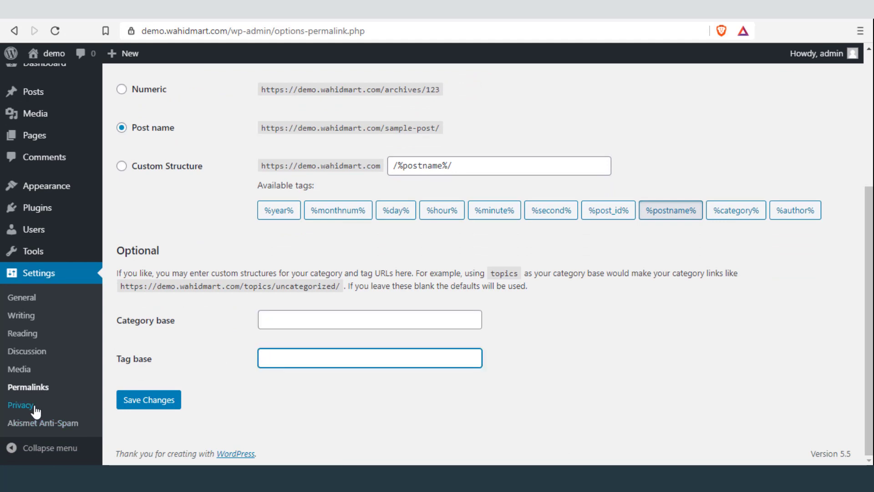
Step: View the Privacy Settings and the pages available for use as the privacy policy page
click(13, 404)
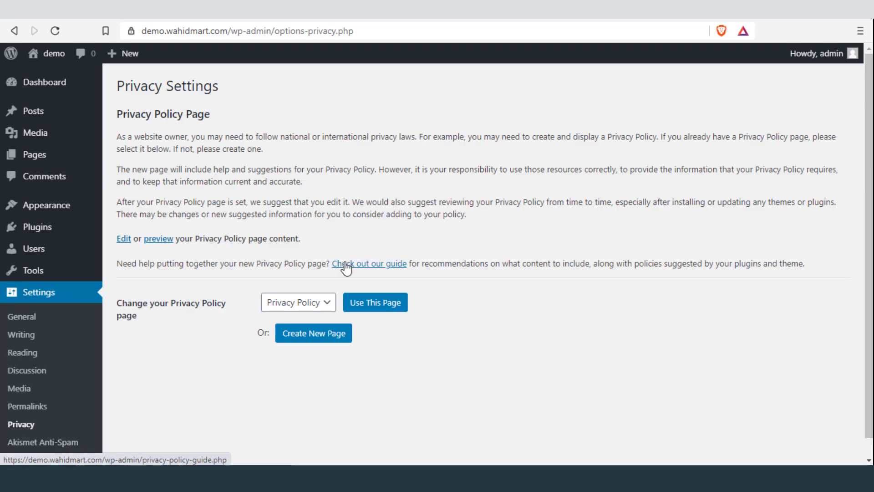
click(326, 305)
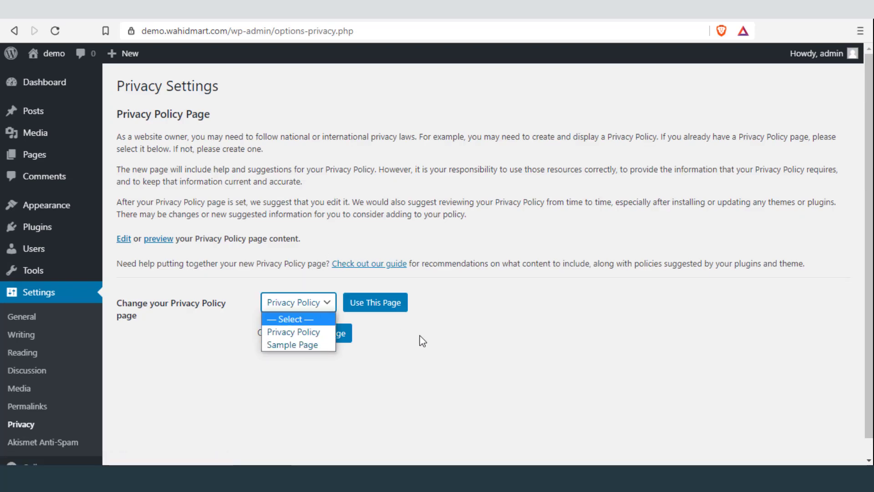
click(496, 340)
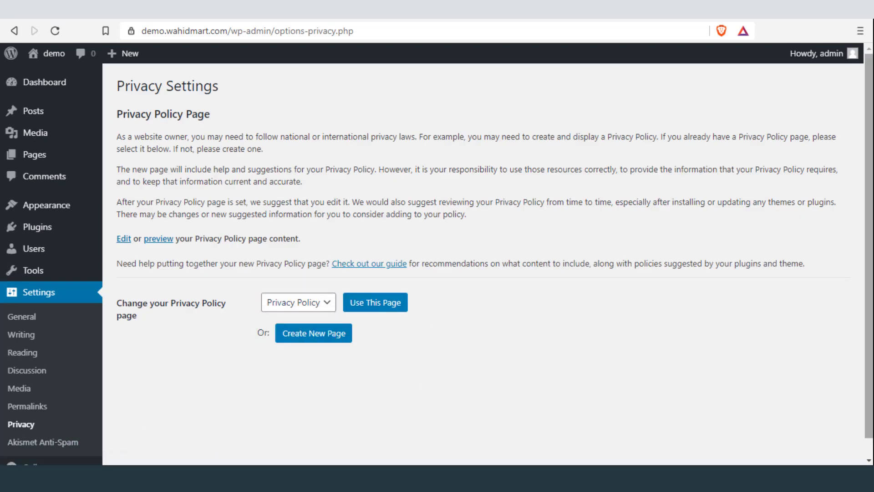
scroll(76, 441, down, 1)
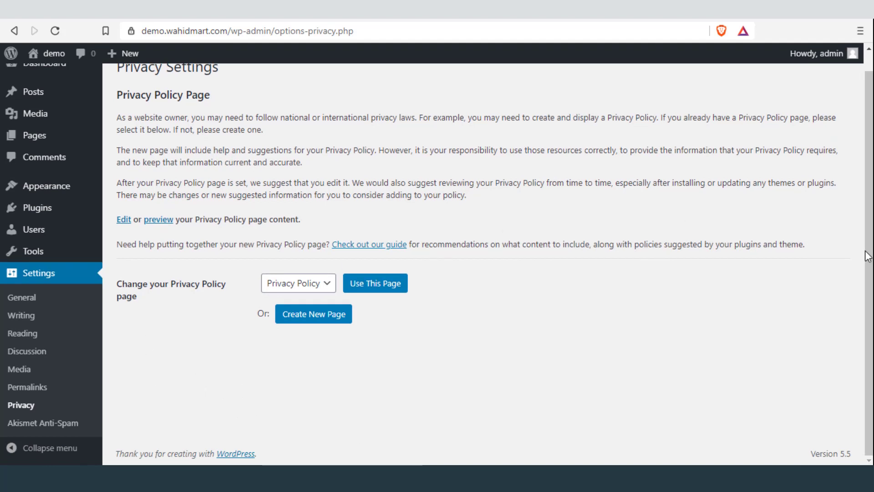
scroll(867, 255, up, 1)
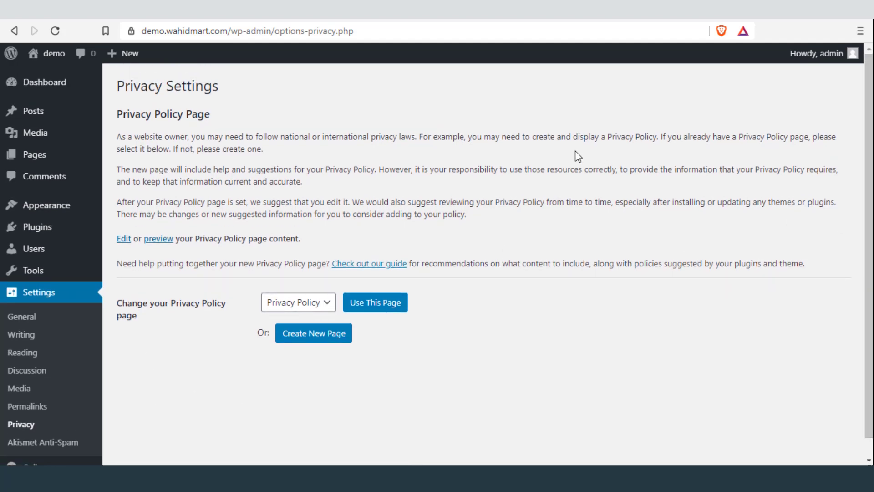